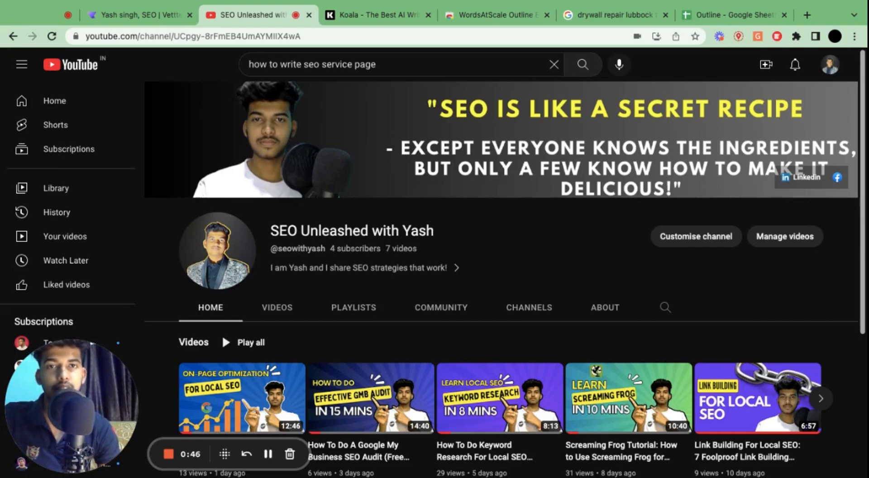
Review the WordsAtScale Outline Extractor page, the Koala home page and the organic search results for "drywall repair lubbock tx"
click(484, 16)
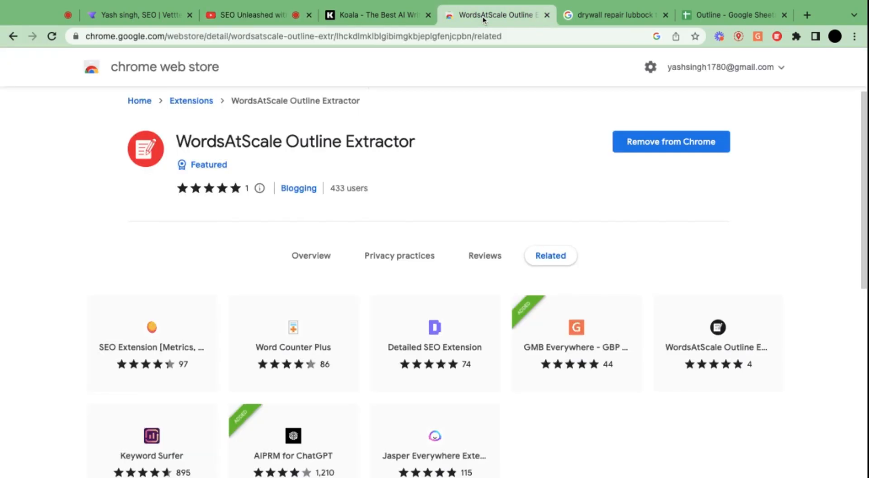
click(377, 16)
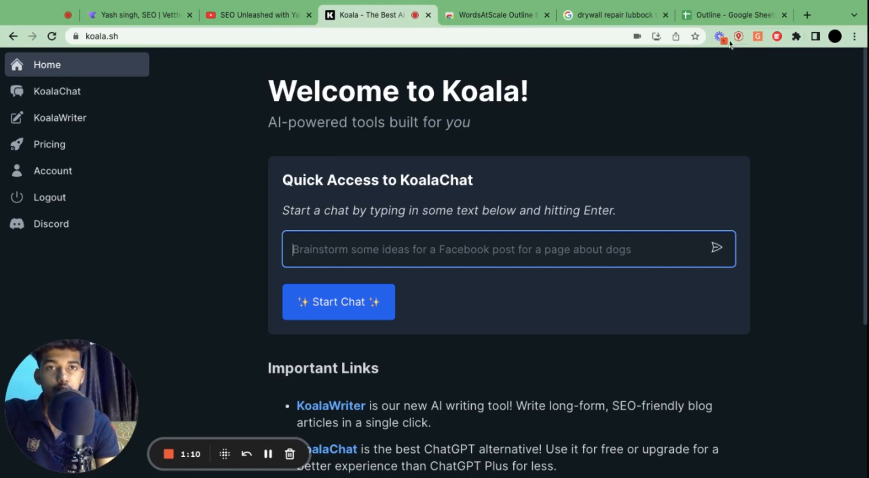
click(611, 15)
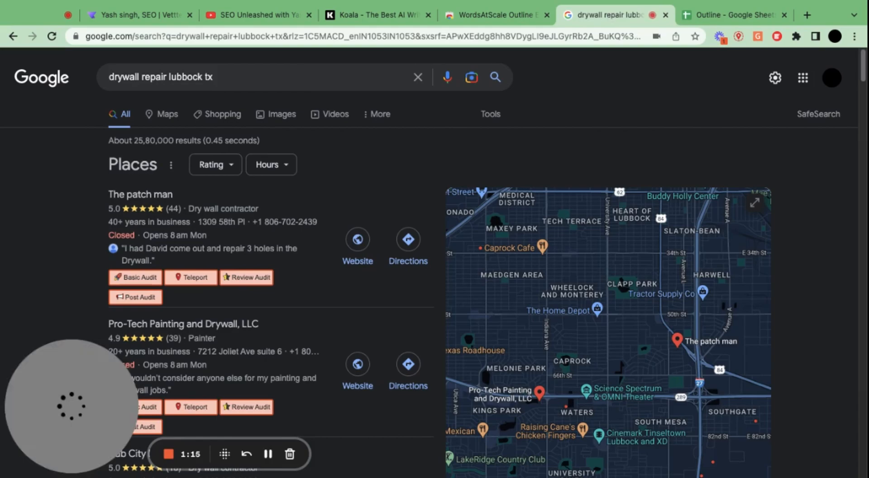
scroll(483, 150, down, 12)
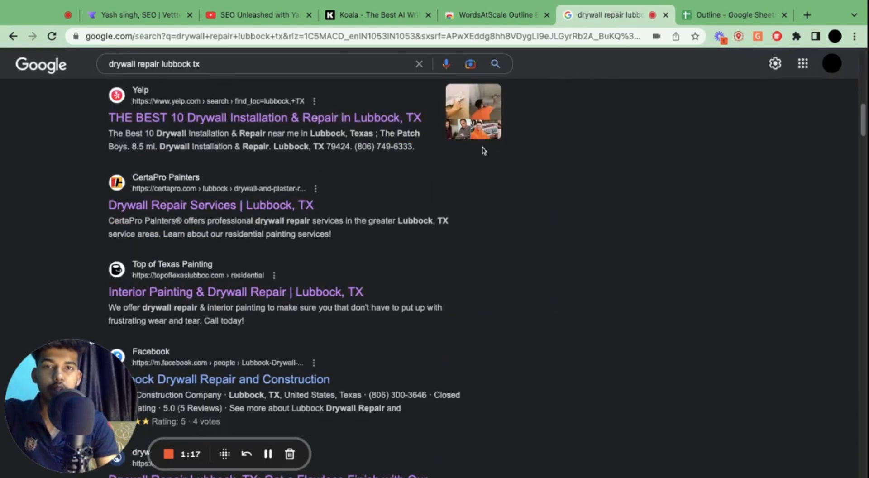
scroll(483, 150, down, 7)
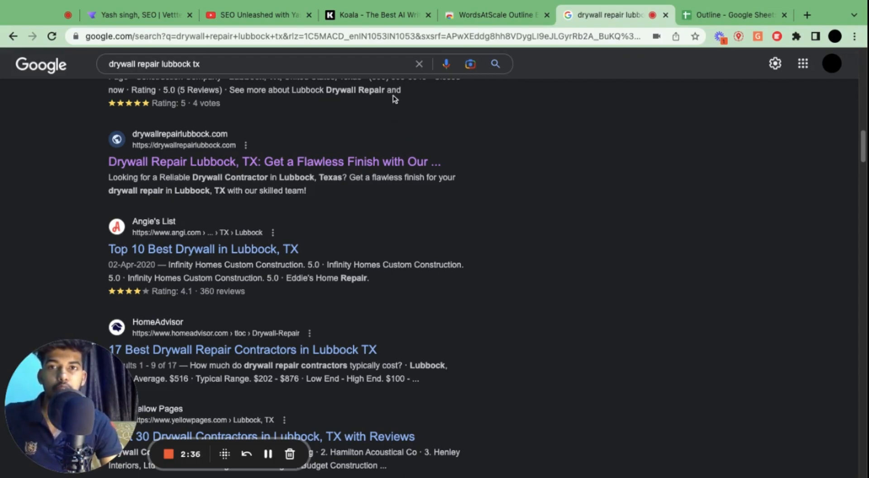
click(398, 24)
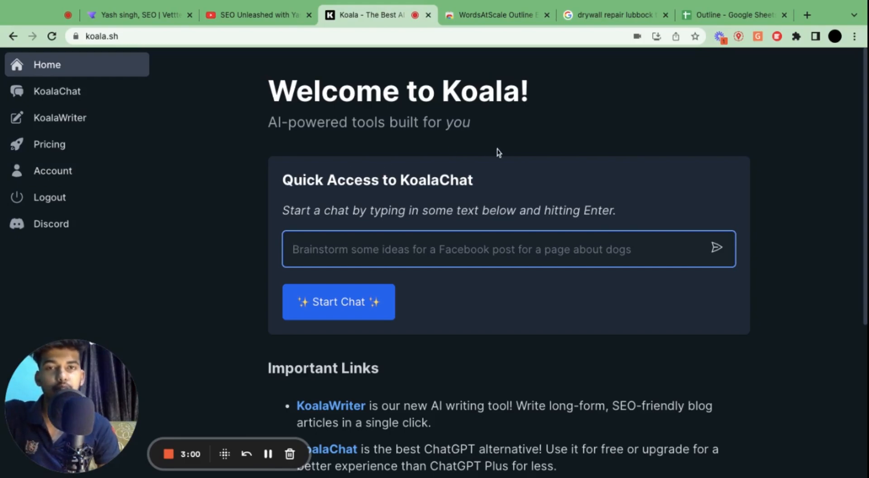
Replace the service in the existing Google query and search for "dentist lubbock tx"
click(585, 16)
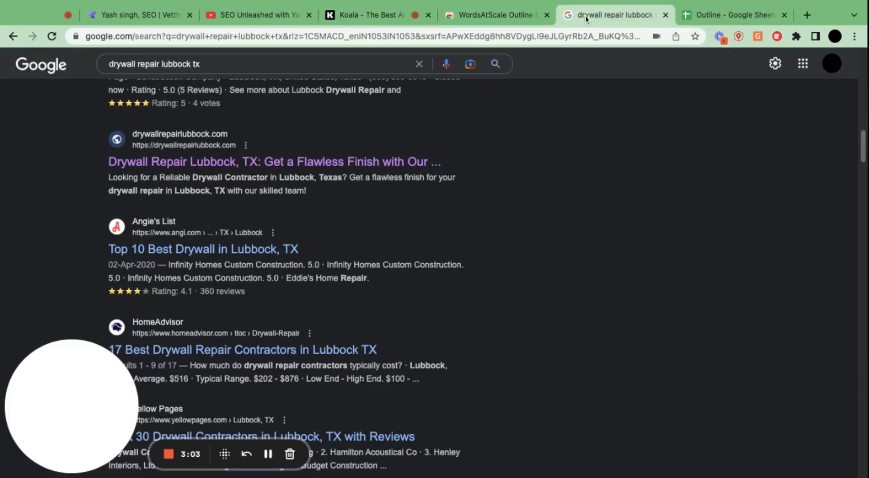
double_click(172, 65)
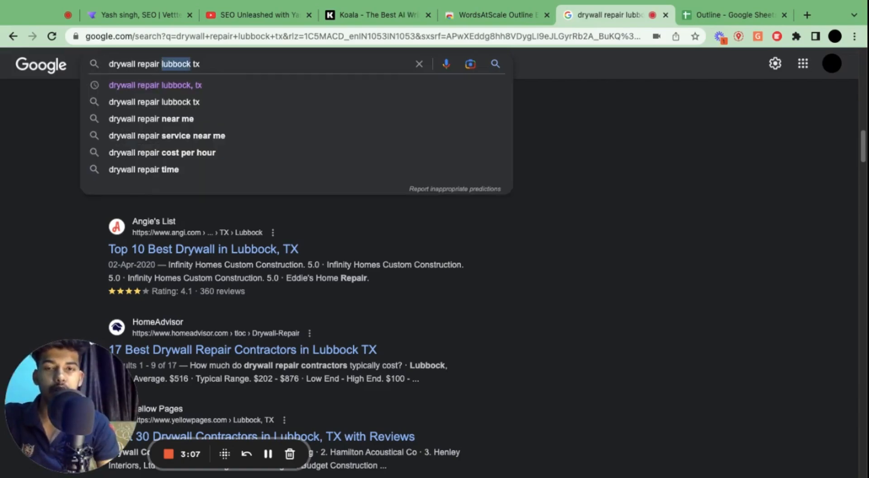
double_click(148, 64)
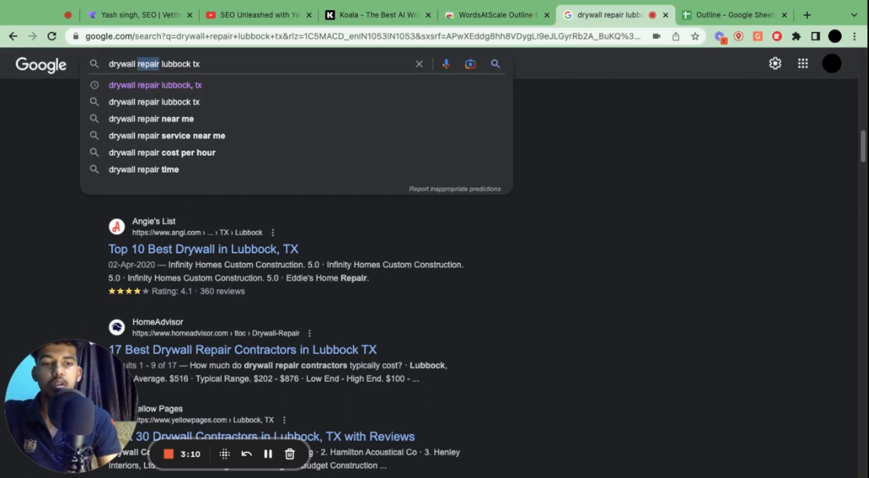
key(BackSpace)
key(BackSpace)
key(BackSpace)
key(BackSpace)
key(BackSpace)
key(BackSpace)
key(BackSpace)
key(BackSpace)
key(BackSpace)
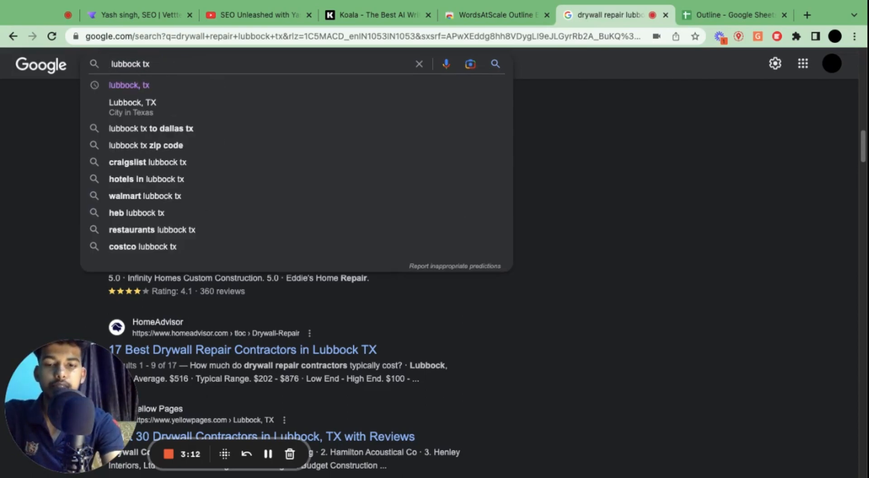
text(dentist)
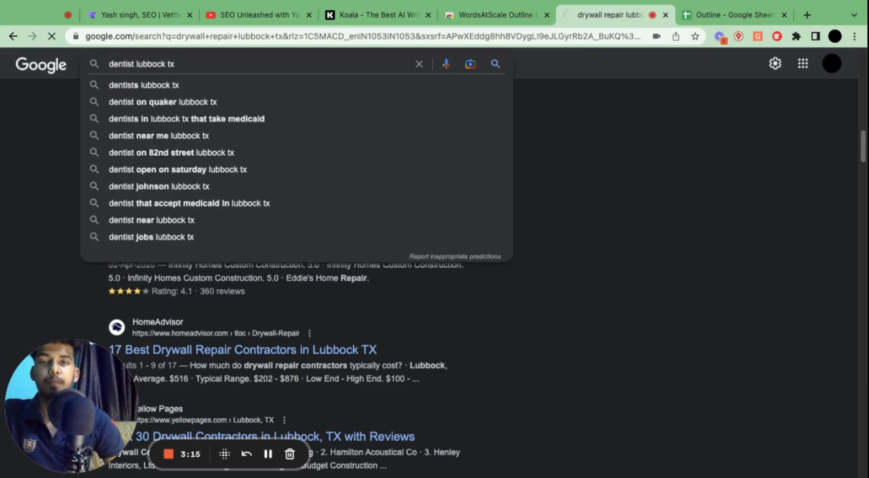
key(Return)
Open the Green's Family Dentistry website from the organic search results
scroll(390, 164, down, 10)
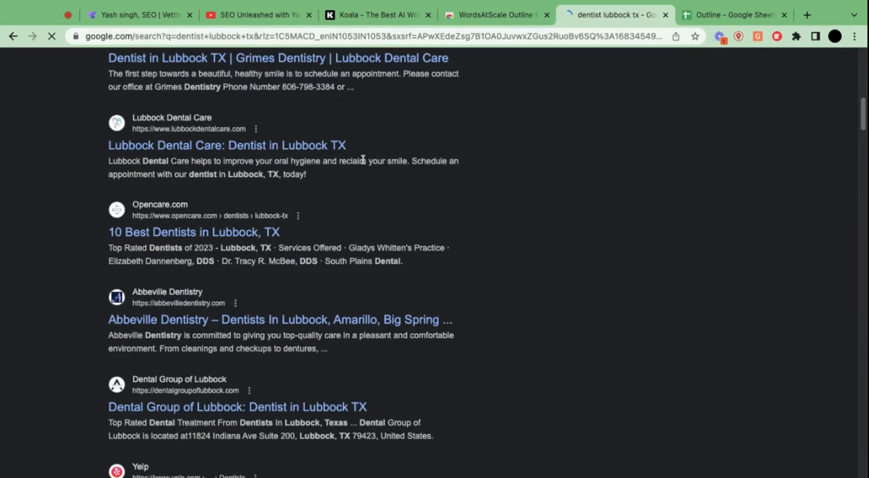
scroll(363, 160, up, 3)
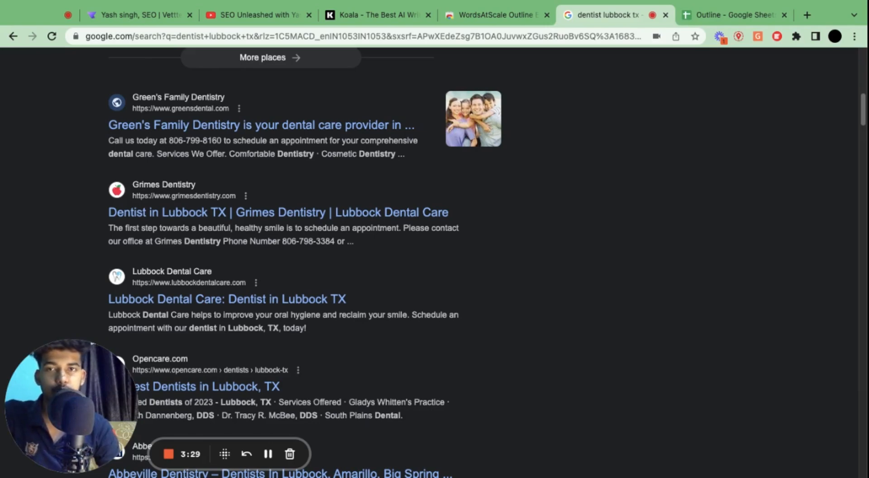
click(302, 129)
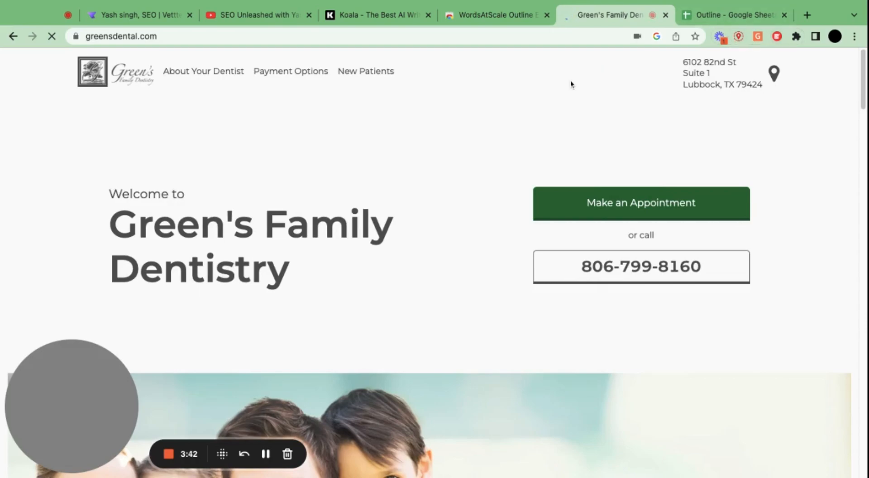
Switch to the Outline spreadsheet in Google Sheets and paste the Green's Family Dentistry heading outline into column A from cell A1
click(730, 16)
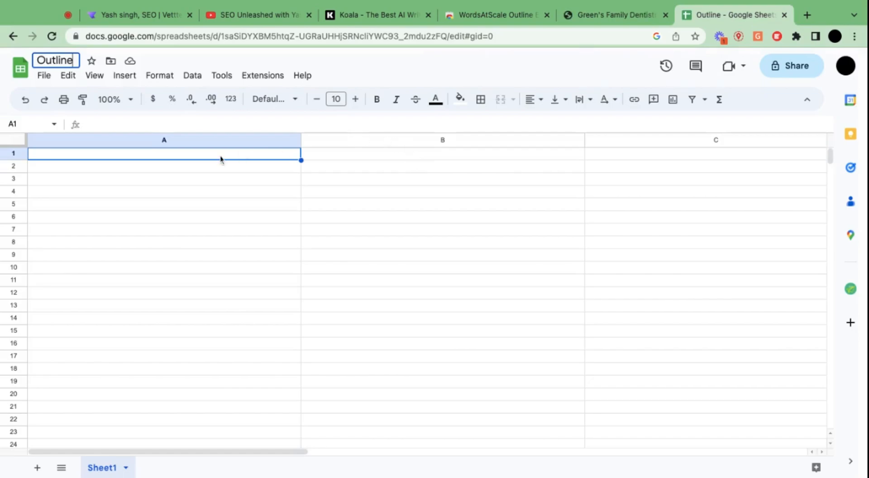
key(ctrl+v)
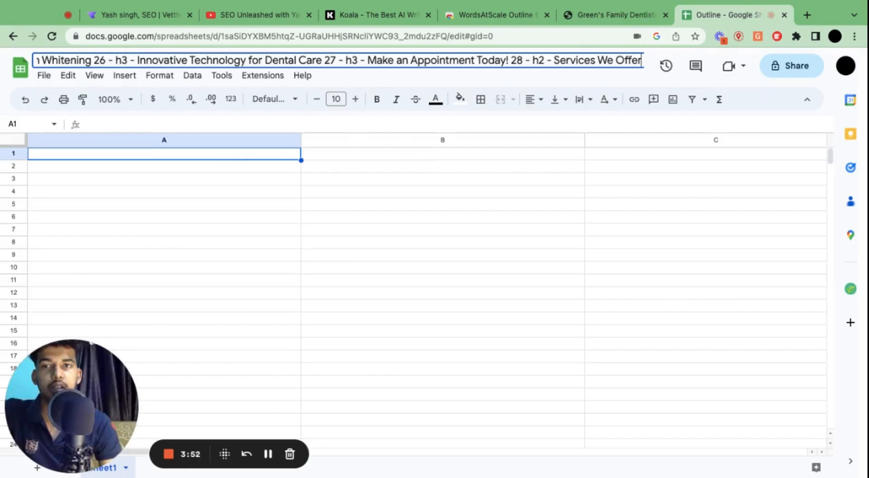
key(ctrl+z)
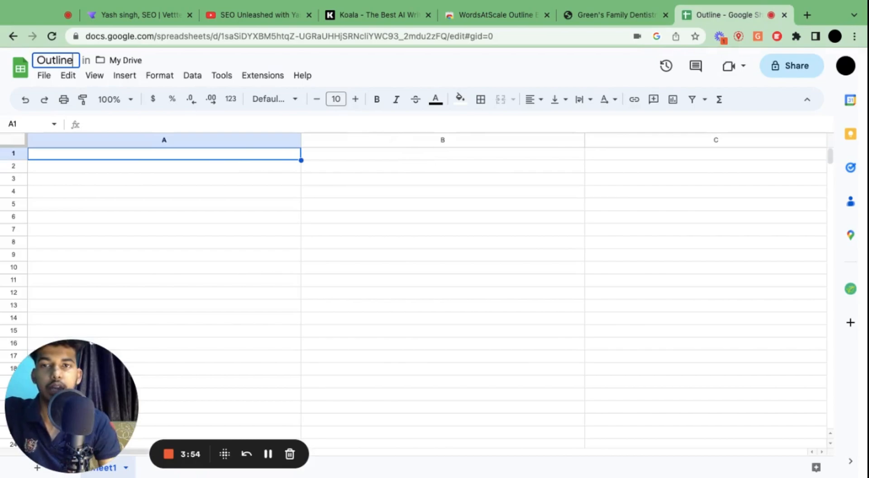
key(Return)
key(ctrl+v)
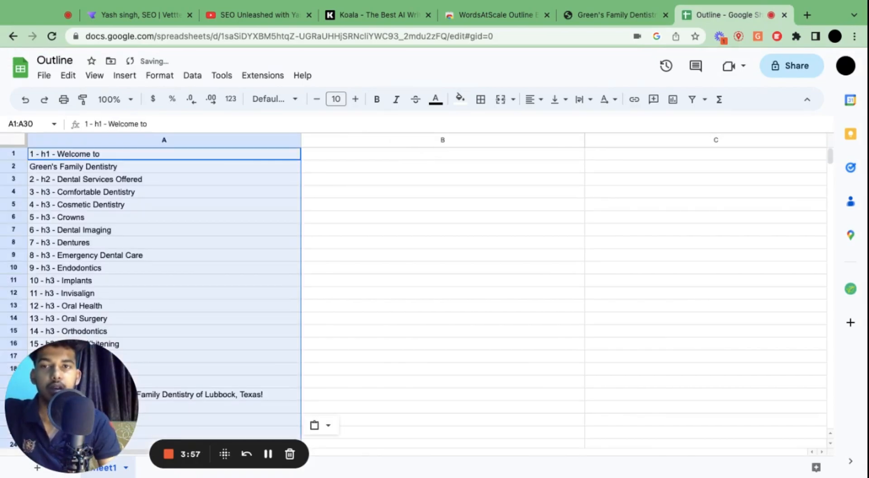
scroll(225, 221, down, 3)
scroll(225, 222, up, 3)
scroll(225, 222, down, 3)
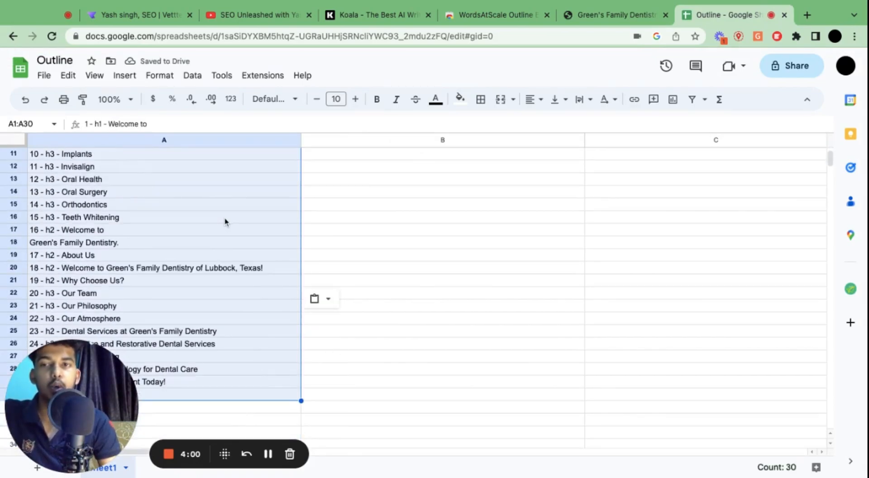
scroll(225, 221, up, 4)
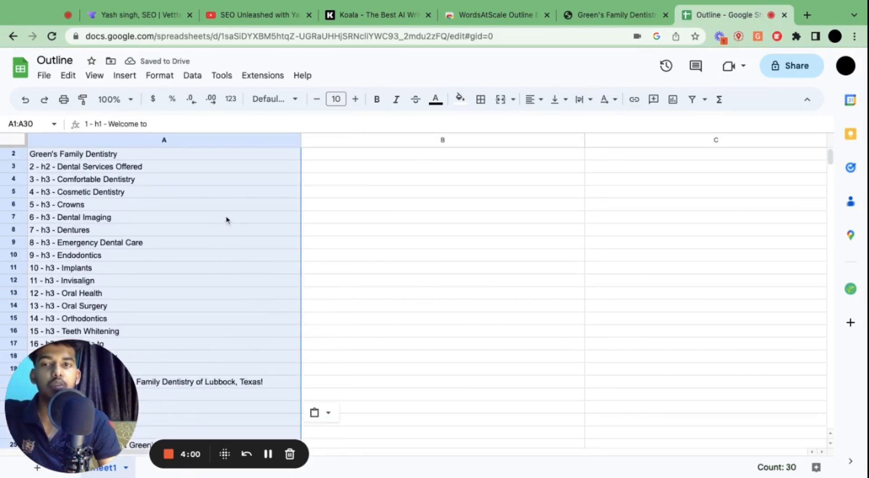
Return to the dentist search results and open the Grimes Dentistry website
click(599, 15)
click(11, 39)
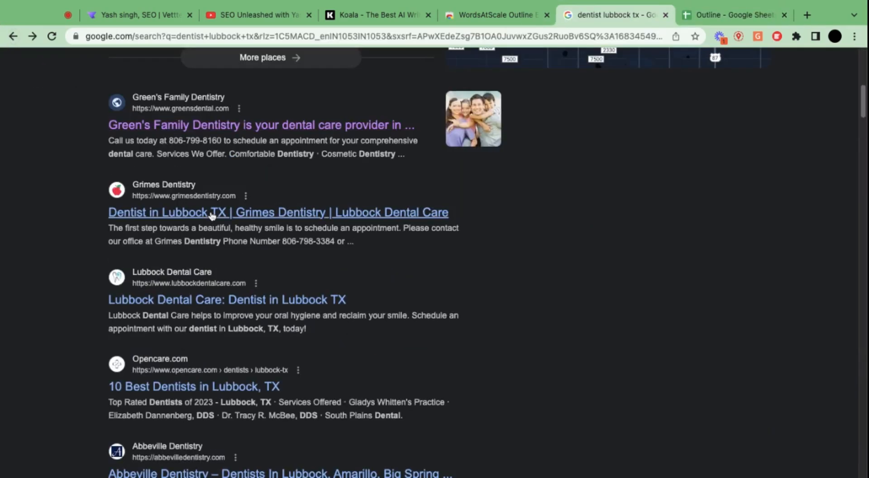
click(210, 216)
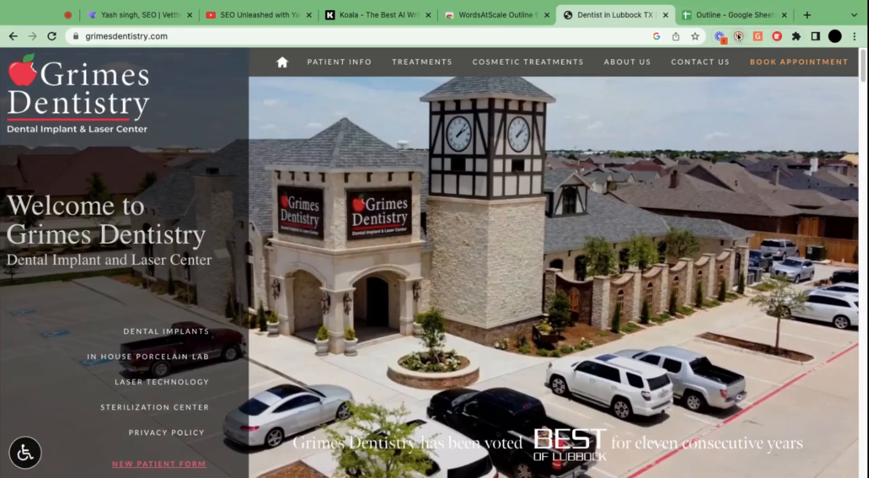
Paste the Grimes Dentistry heading outline into column B of the Outline spreadsheet, starting at cell B1
click(735, 19)
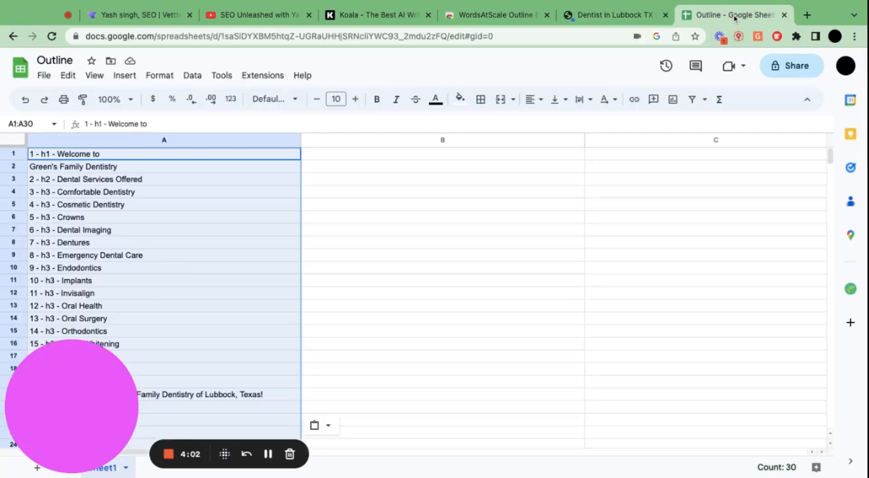
click(347, 155)
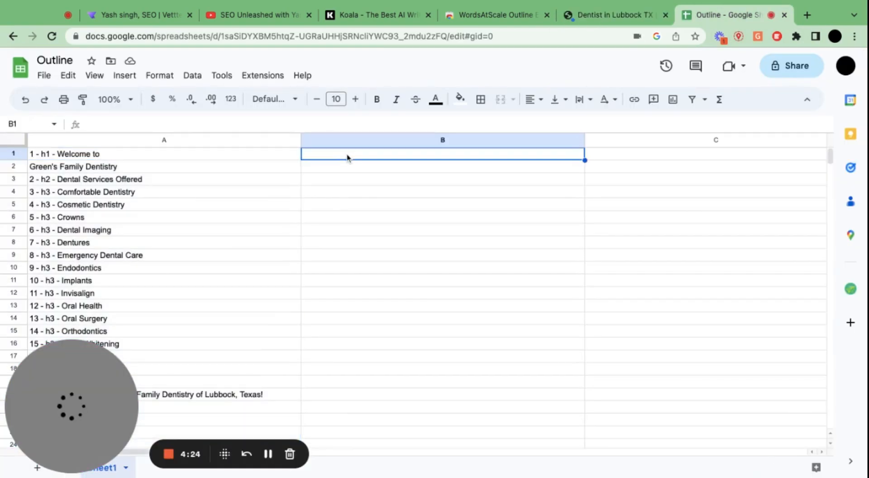
key(ctrl+v)
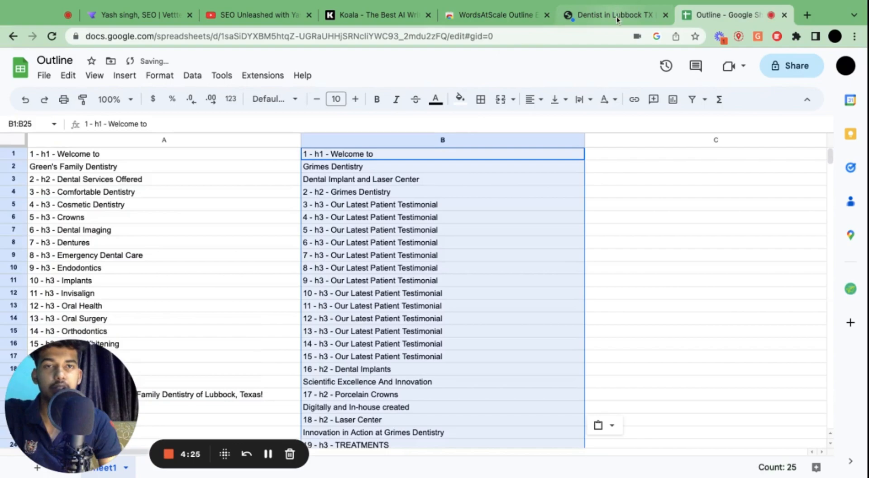
Go back to the dentist search results and open the Lubbock Dental Care website
click(617, 15)
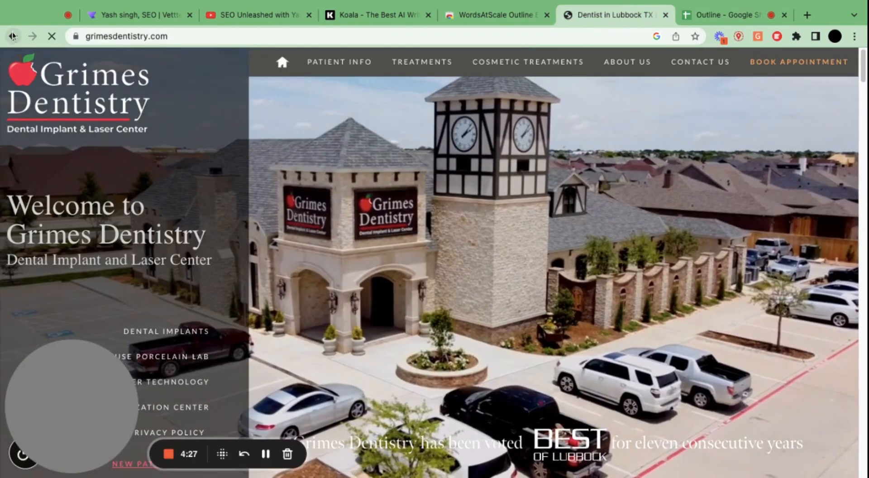
click(13, 37)
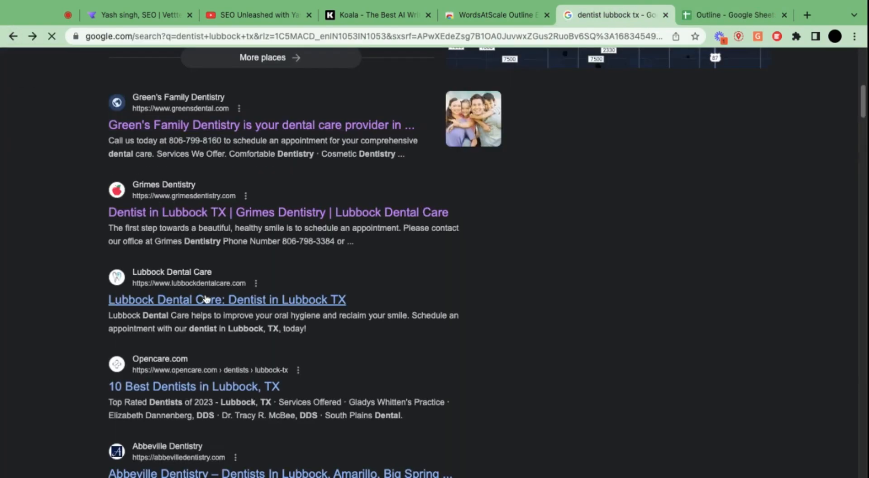
click(206, 298)
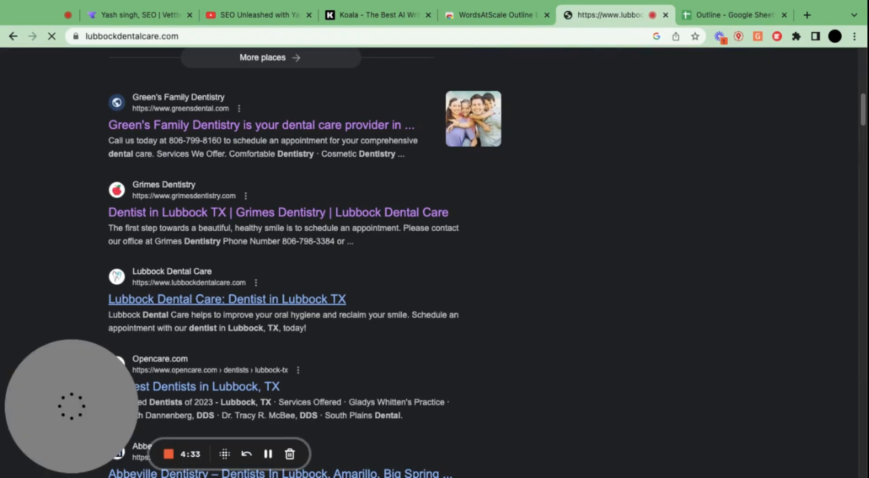
Copy the Lubbock Dental Care web address and paste it into cell C1 of the Outline spreadsheet
click(278, 41)
key(ctrl+c)
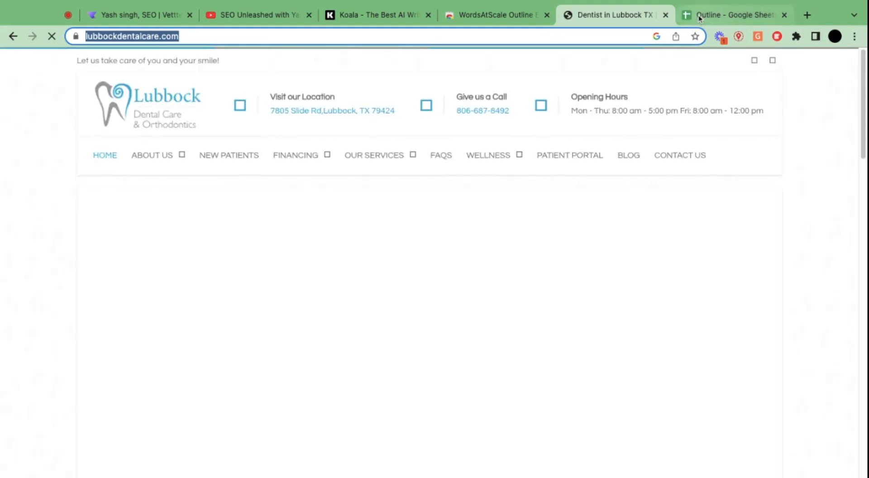
click(765, 16)
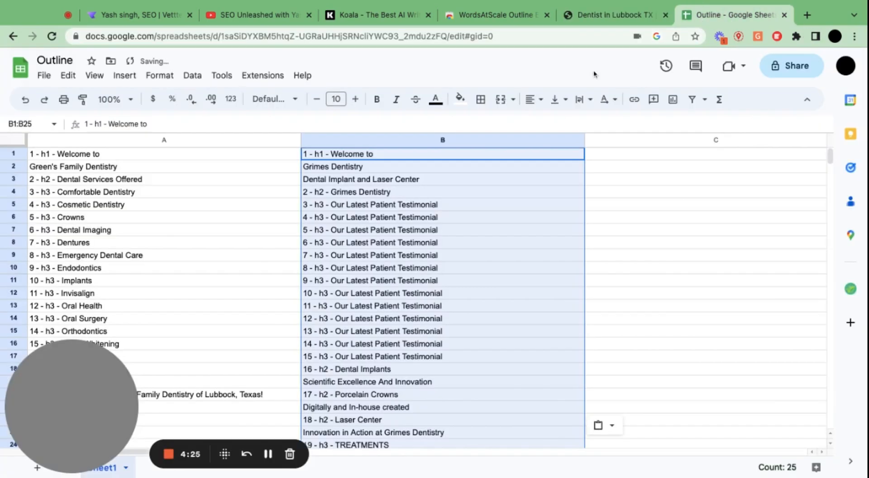
click(687, 159)
key(ctrl+v)
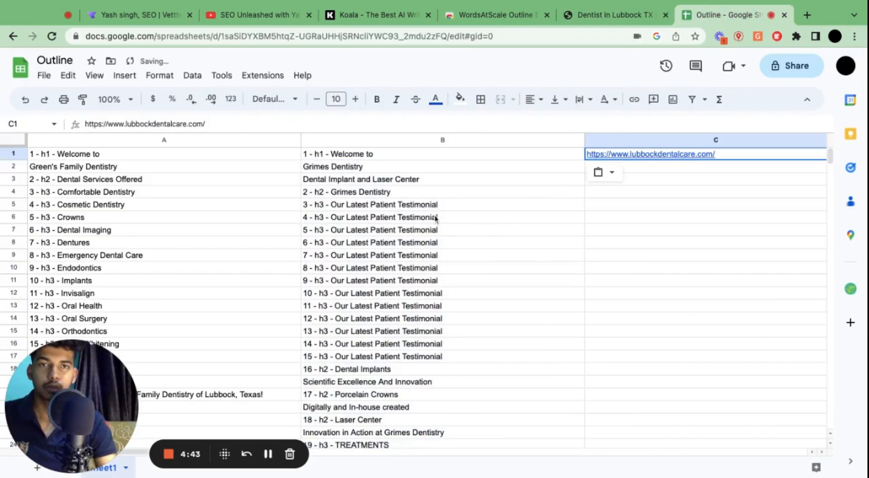
Try replacing the web address in cell C1 with the copied Lubbock Dental Care heading outline
click(613, 15)
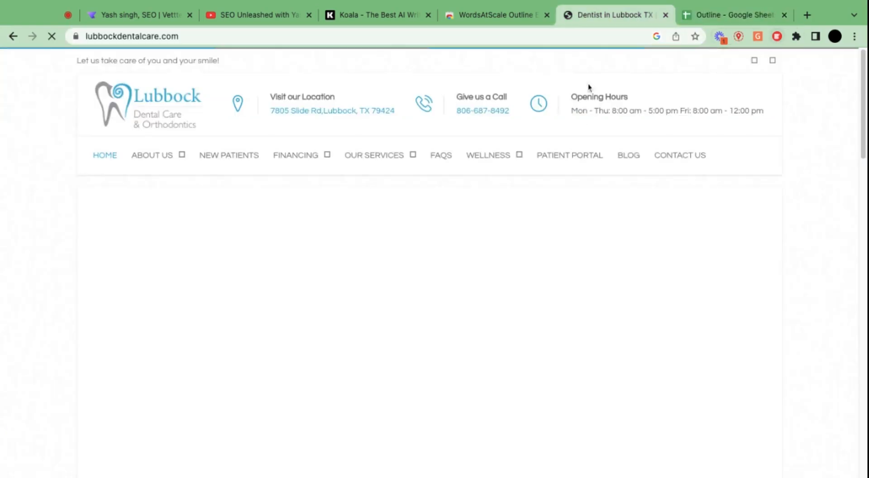
click(724, 15)
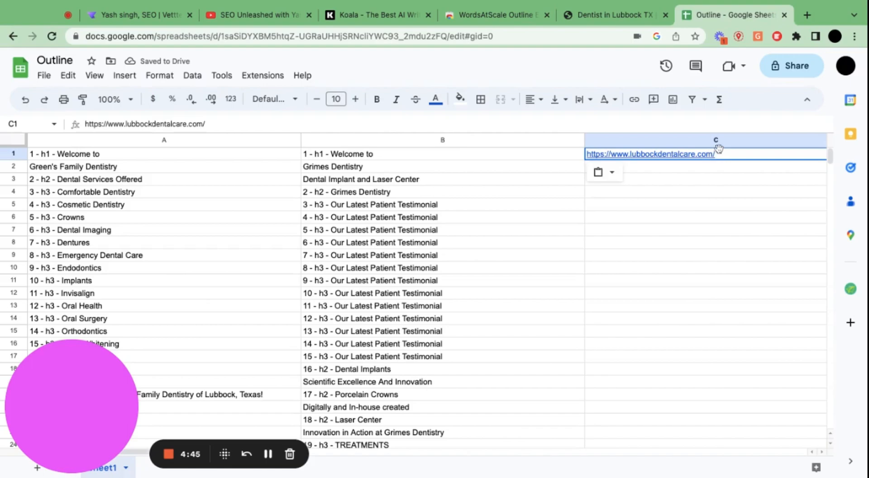
scroll(726, 159, right, 5)
click(726, 159)
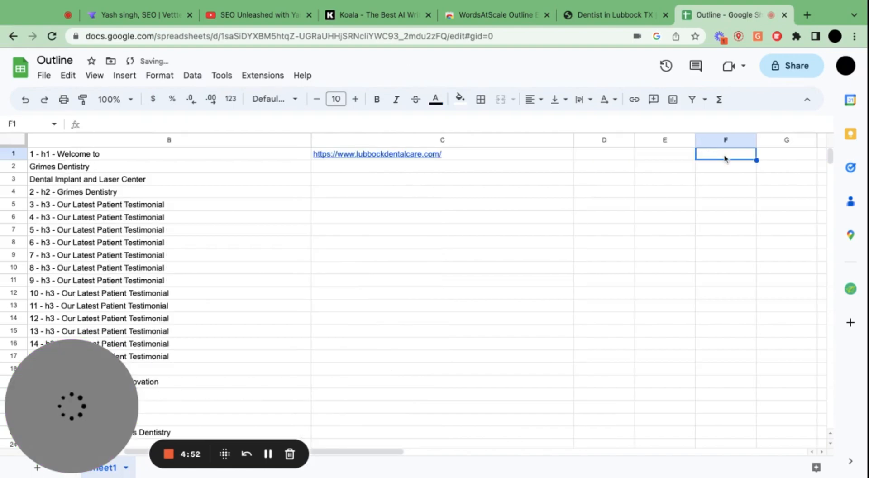
click(486, 152)
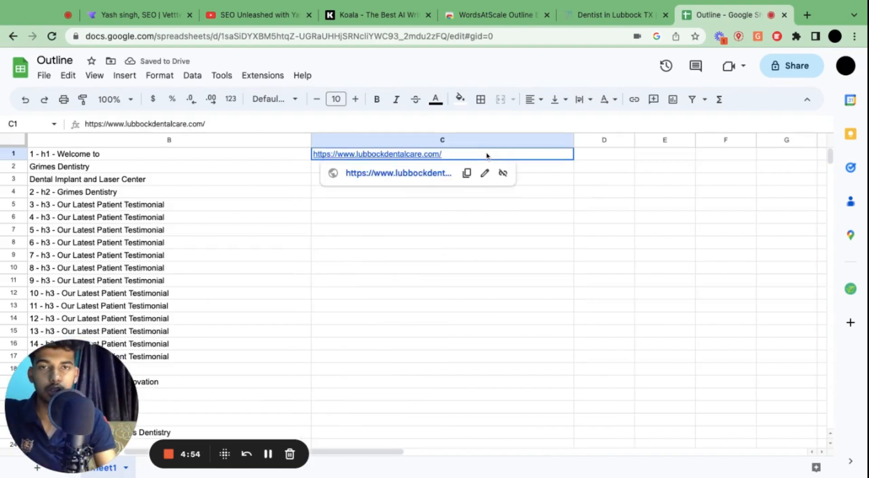
key(BackSpace)
text(1 - h2 - Featured Services 2 - h2 - Refreshing Checkups & Cleaning For Lubbock, TX Families 3 - h2 - Ready to transform your smile? 4 - h3 - Click the button and let's get started! 5 - h3 - OUR SERVICES 6 - h3 - OPENING HOURS)
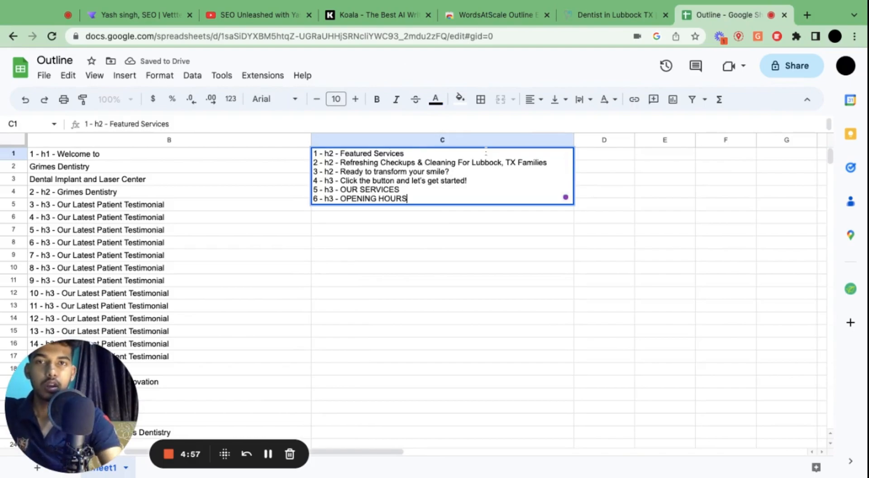
click(441, 305)
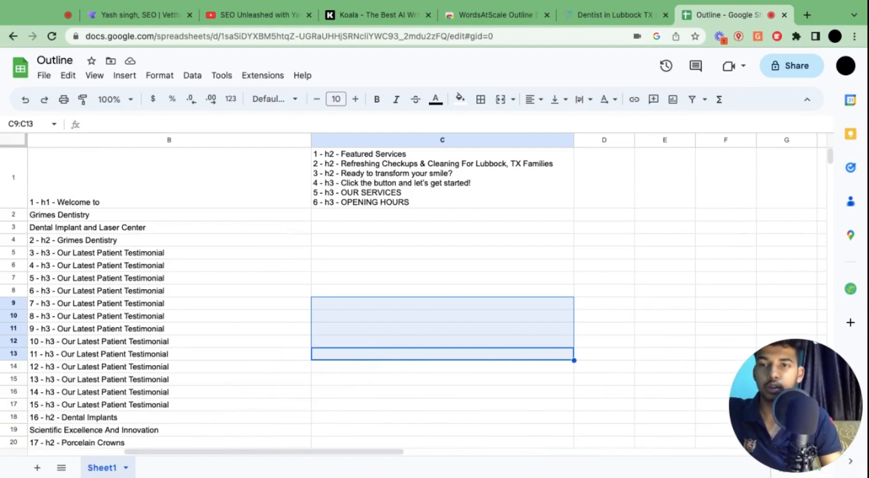
Restore the Lubbock Dental Care web address in cell C1 in place of the outline
scroll(145, 453, left, 6)
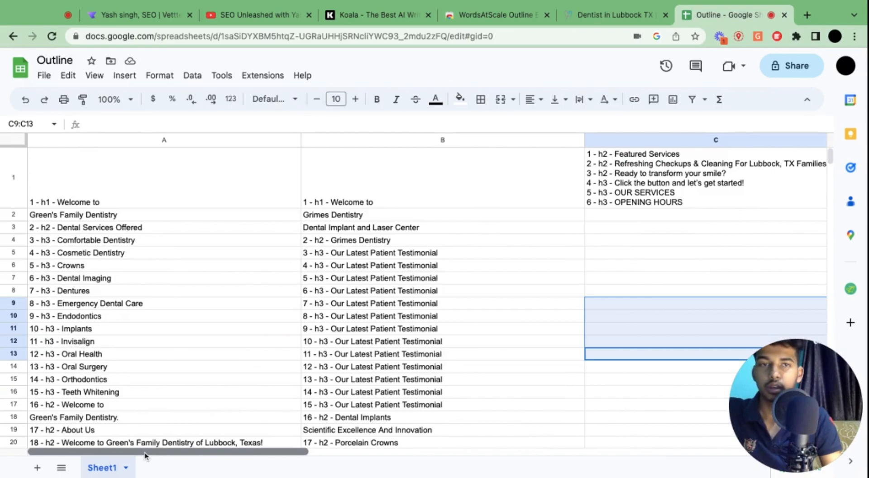
click(650, 186)
key(ctrl+v)
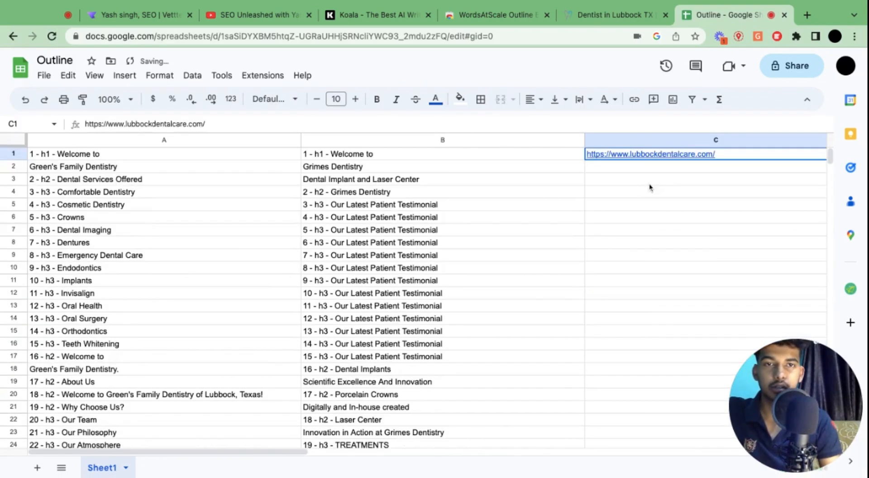
Delete row 1 and paste the Lubbock Dental Care heading outline into column C, starting at cell C1
right_click(740, 159)
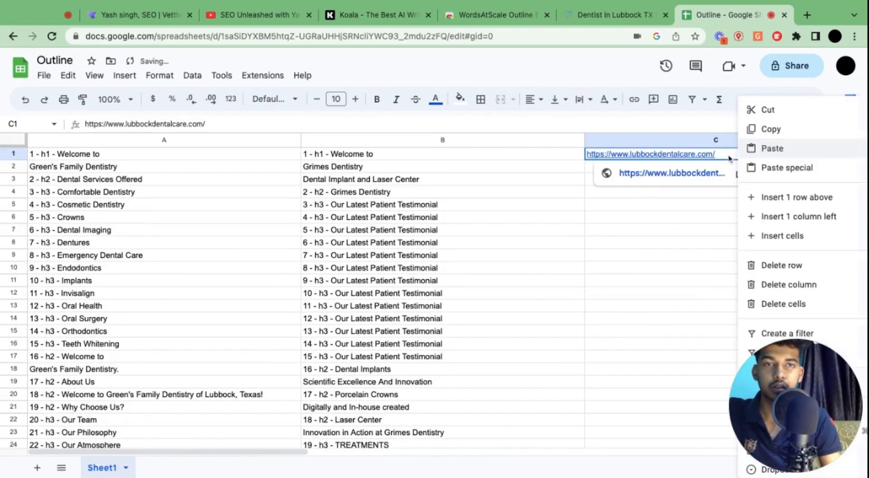
click(794, 267)
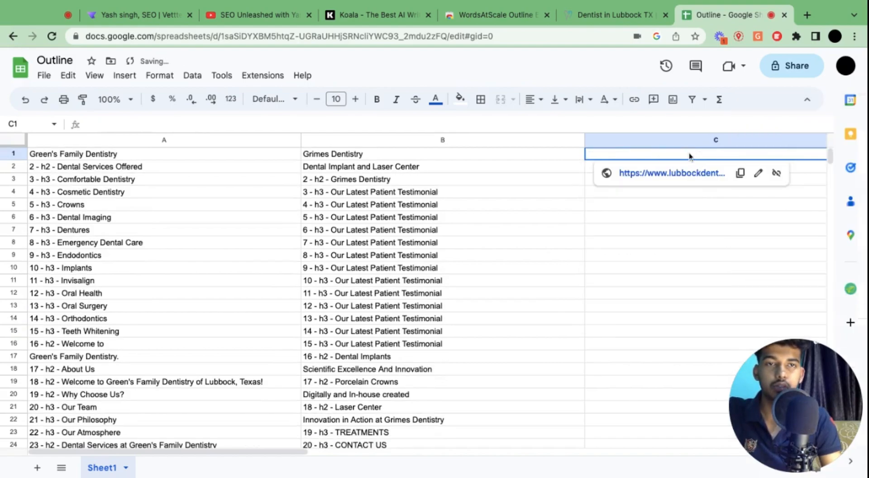
text(1 - h2 - Featured Services 2 - h2 - Refreshing Checkups & Cleaning For Lubbock, TX Families 3 - h2 - Ready to transform your smile? 4 - h3 - Click the button and let's get started! 5 - h3 - OUR SERVICES 6 - h3 - OPENING HOURS)
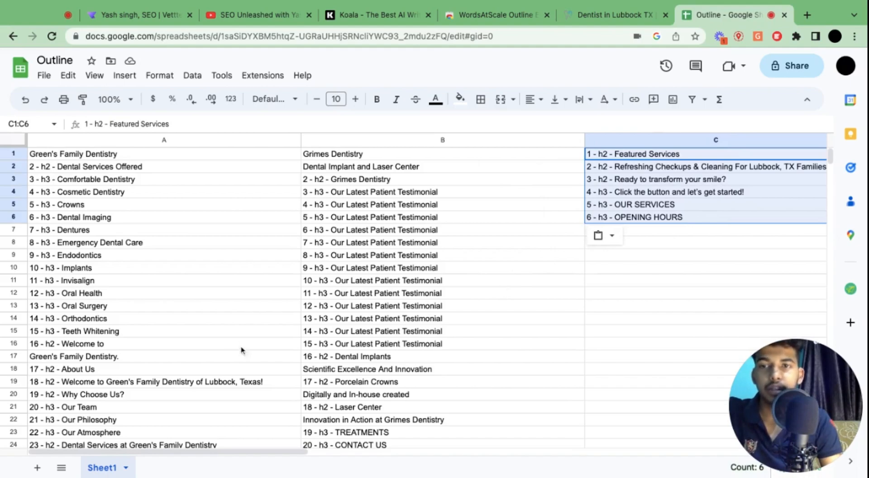
Compare the opening headings of the three dentist outlines in columns A to C, and the service headings in column A
scroll(223, 317, down, 3)
scroll(223, 319, up, 3)
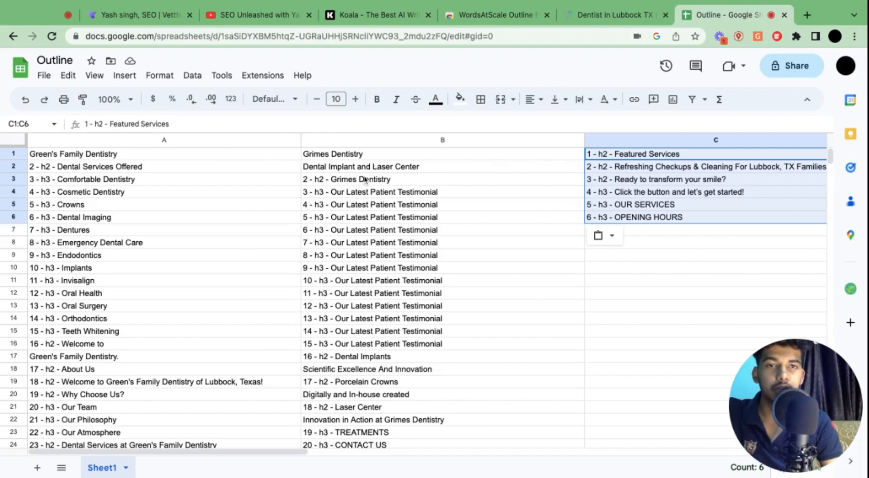
click(125, 158)
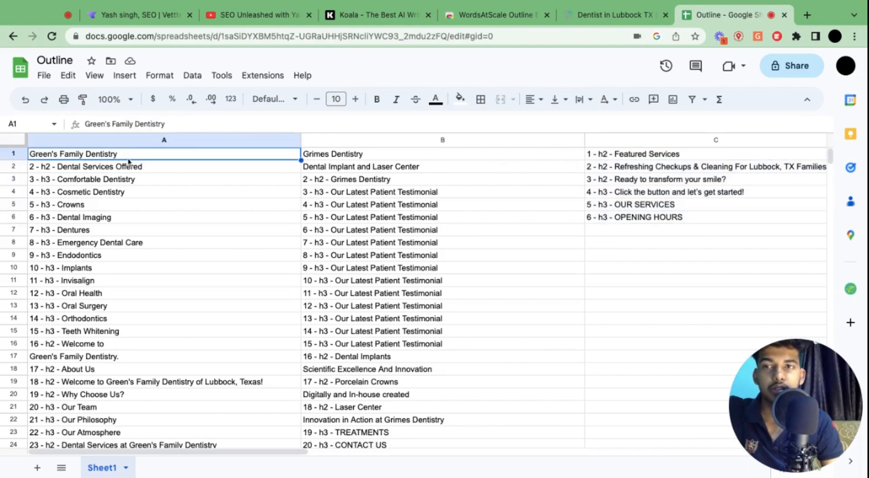
click(407, 156)
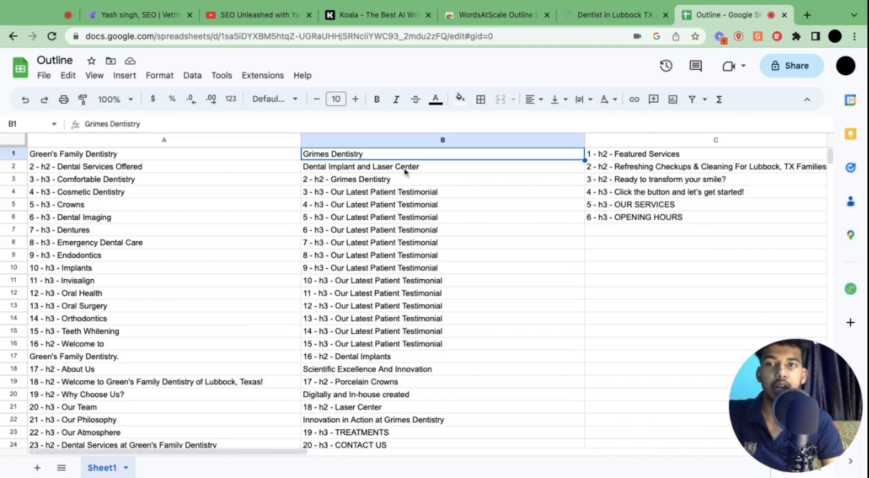
click(405, 170)
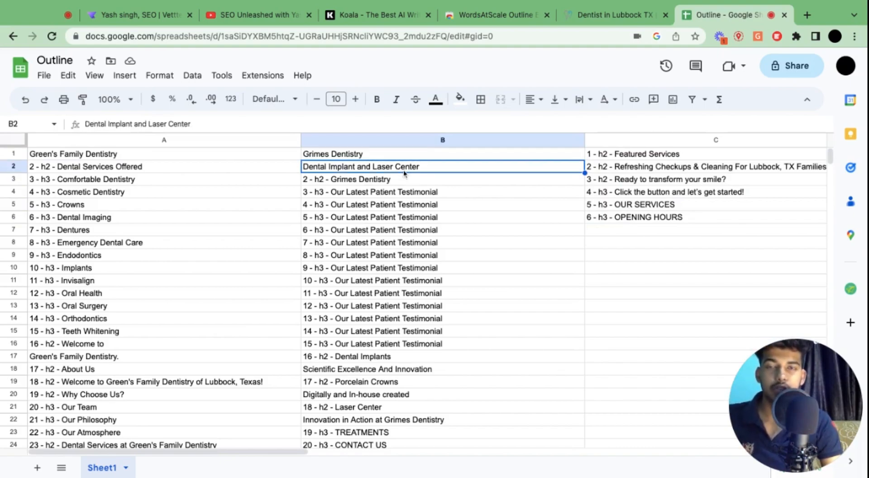
drag(402, 163, 404, 158)
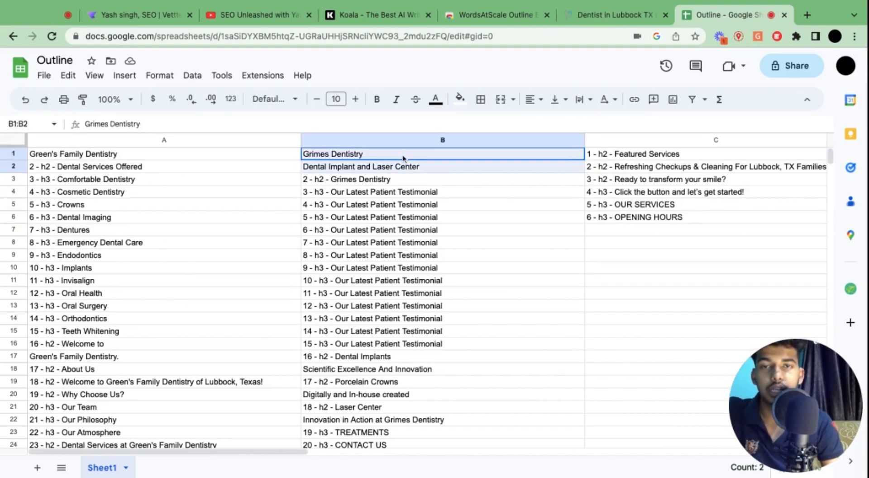
click(171, 158)
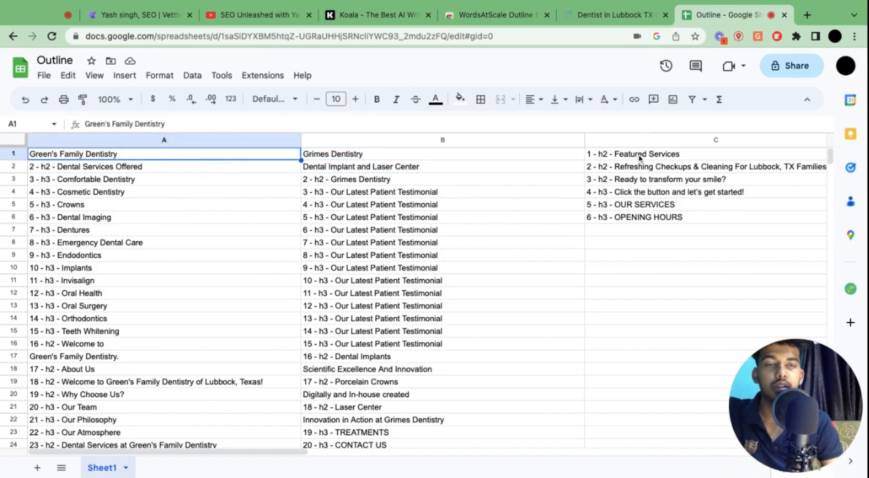
click(691, 158)
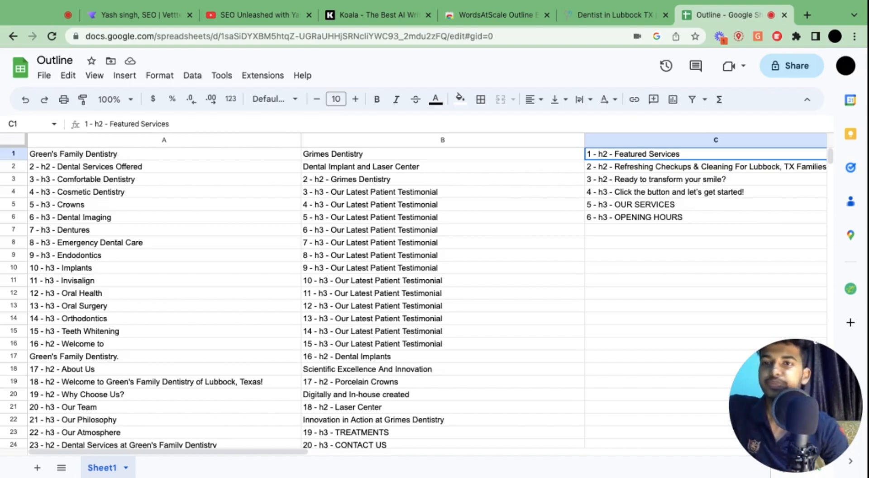
click(156, 170)
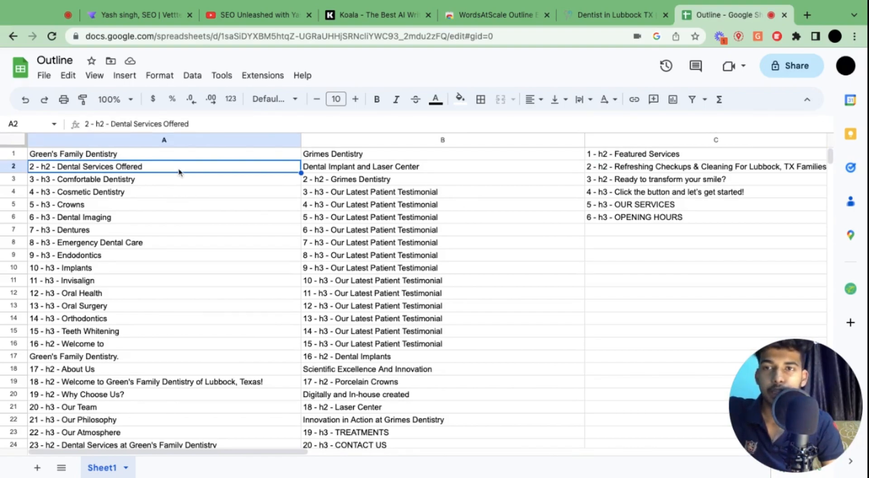
click(175, 185)
click(173, 197)
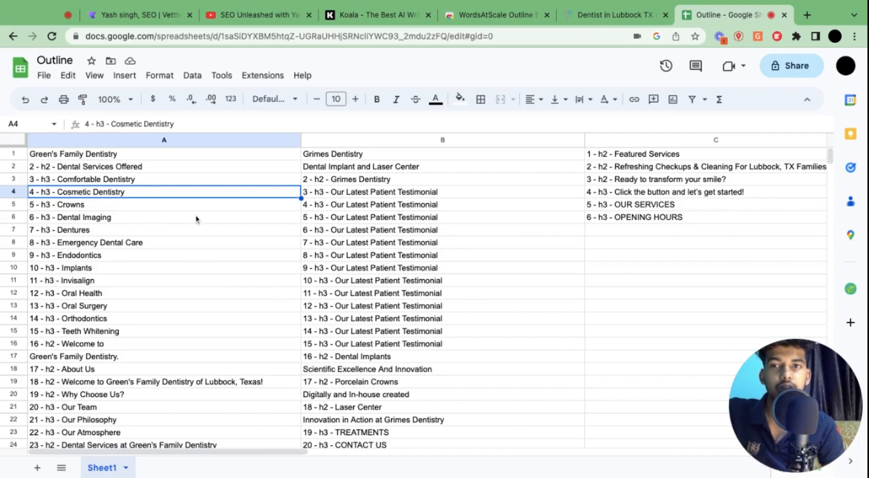
scroll(196, 219, down, 1)
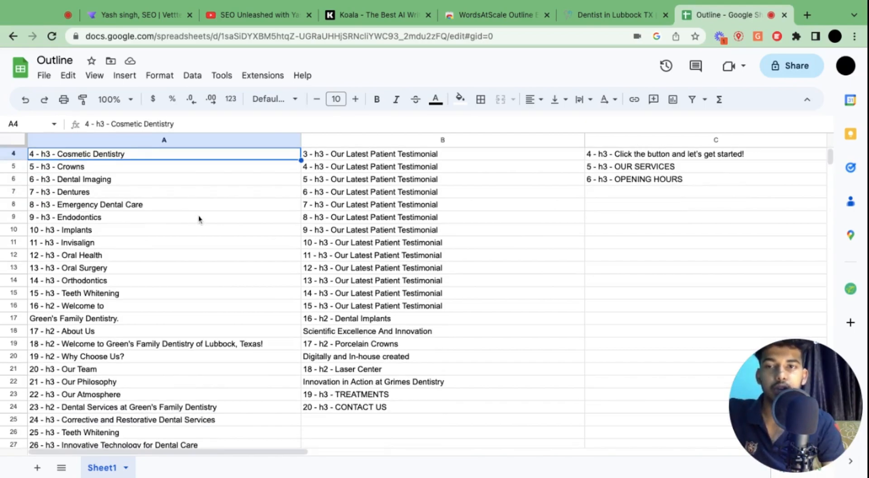
scroll(198, 216, up, 1)
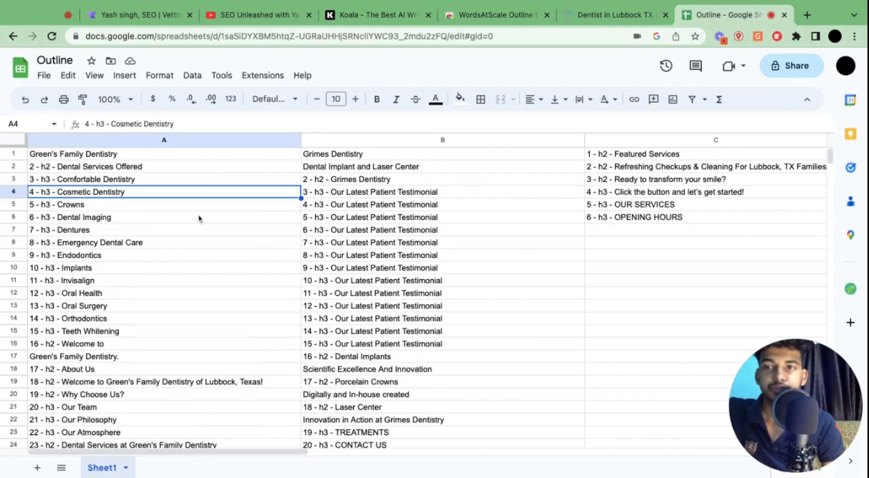
Delete rows 3 to 9, which hold the Comfortable Dentistry to Endodontics headings in column A
click(159, 170)
click(69, 180)
key(shift+Down)
key(shift+Down)
key(shift+Down)
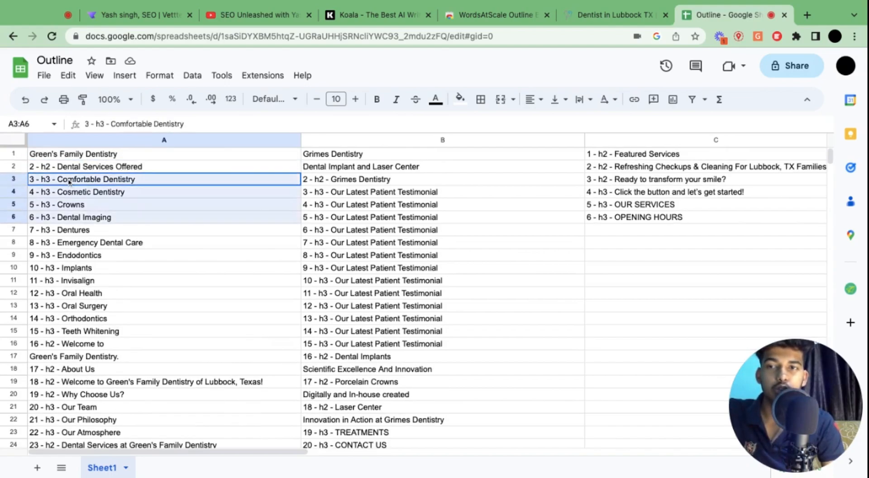
key(shift+Down)
key(shift+Down)
key(shift+Down)
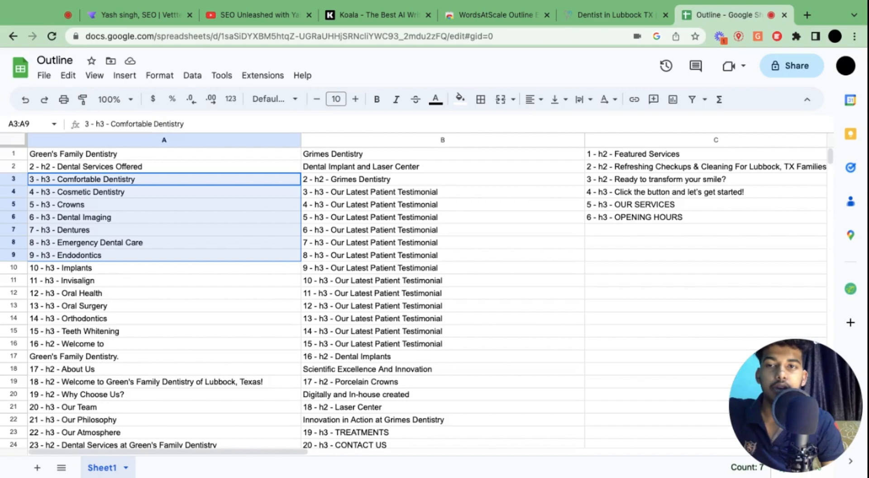
right_click(113, 239)
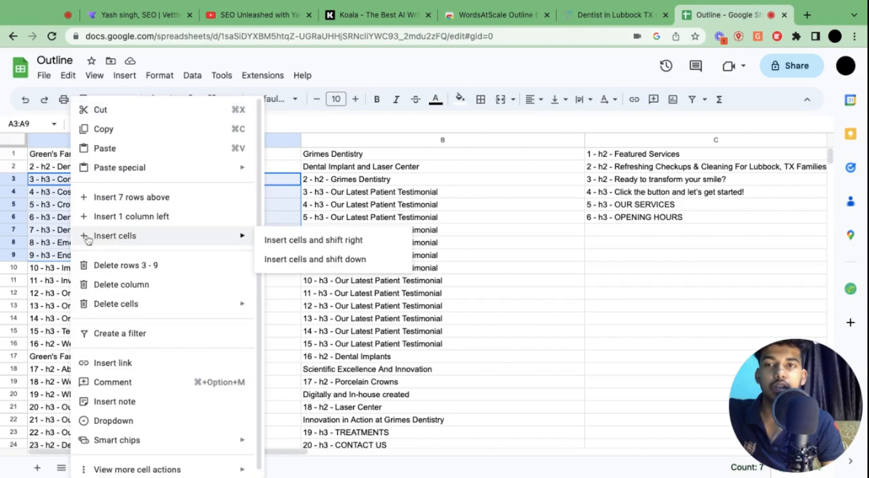
click(129, 265)
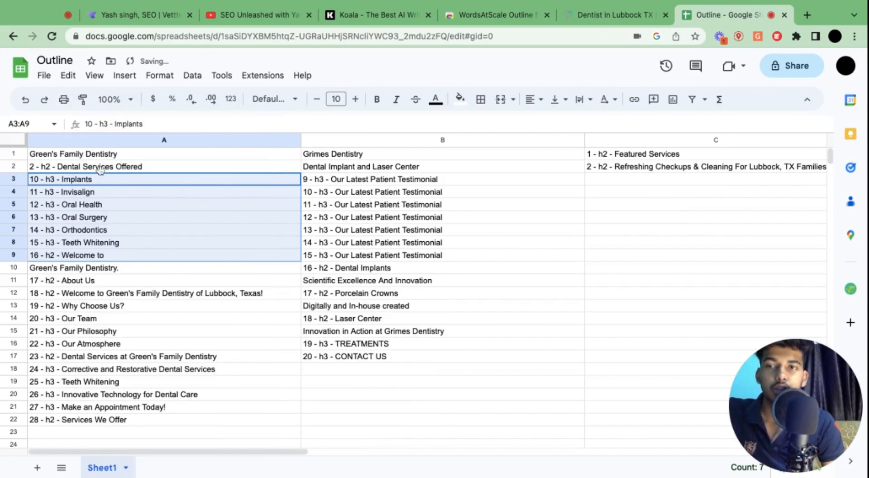
Delete the rows of the remaining h3 service headings in column A, from Implants down to the first Teeth Whitening
click(98, 183)
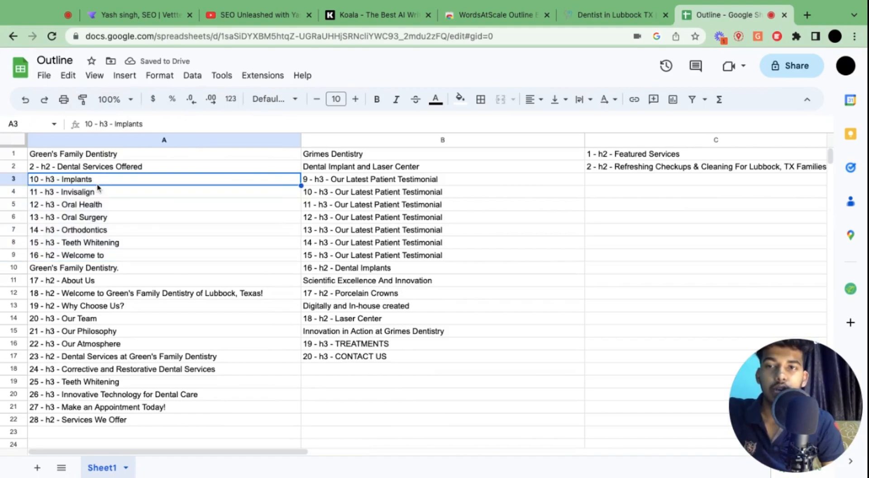
key(shift+Down)
key(shift+Down)
key(shift+Down)
key(shift+Down)
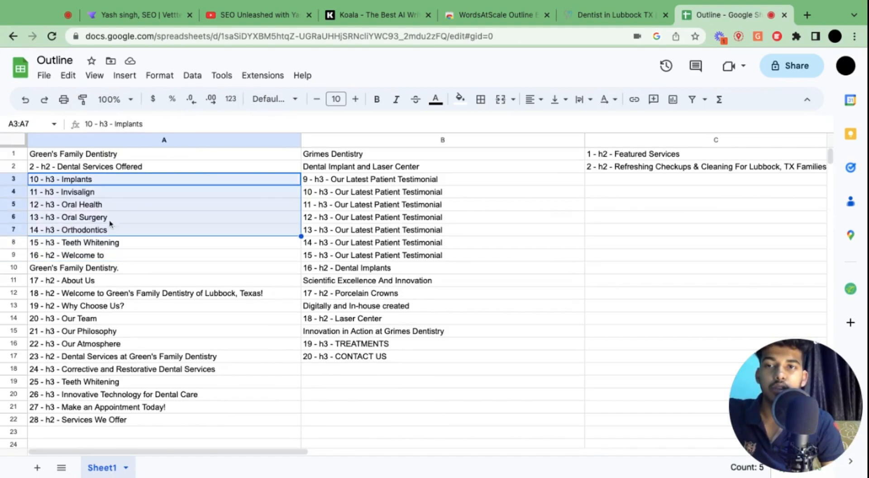
right_click(110, 230)
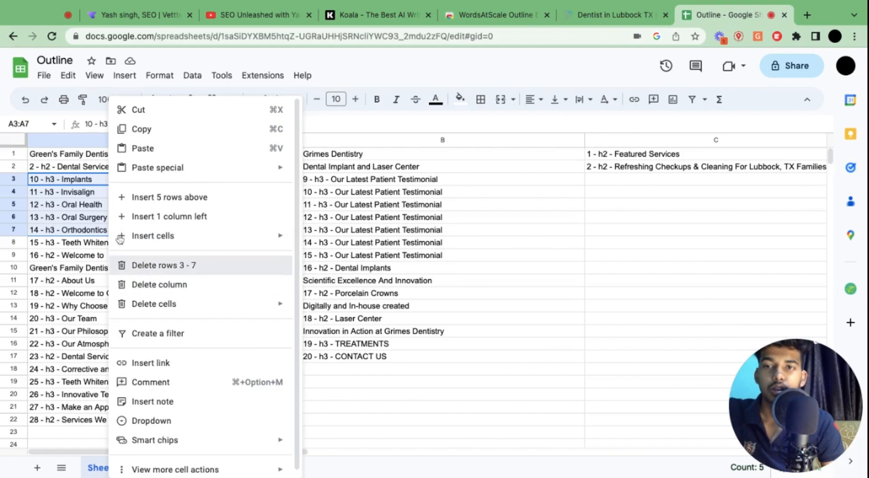
key(Return)
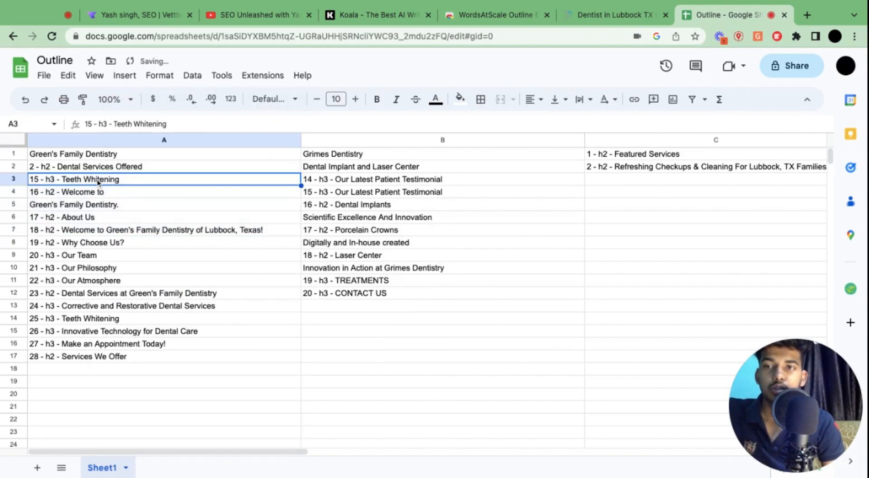
right_click(98, 181)
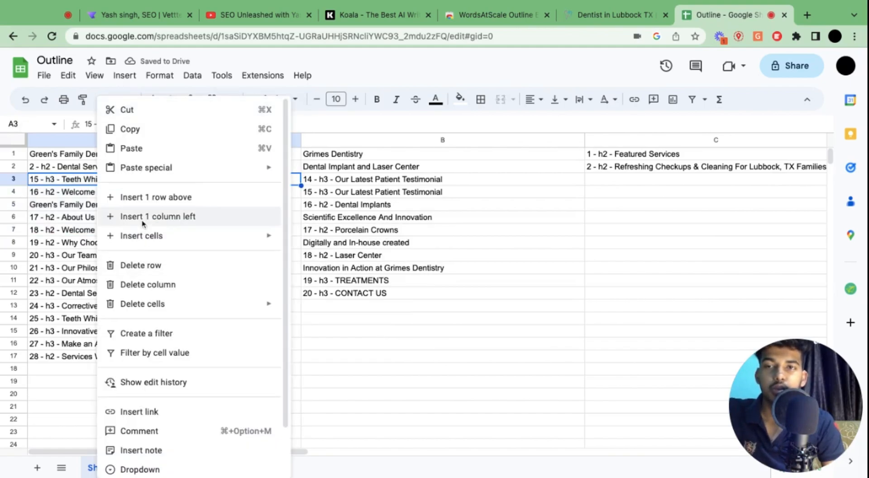
click(147, 266)
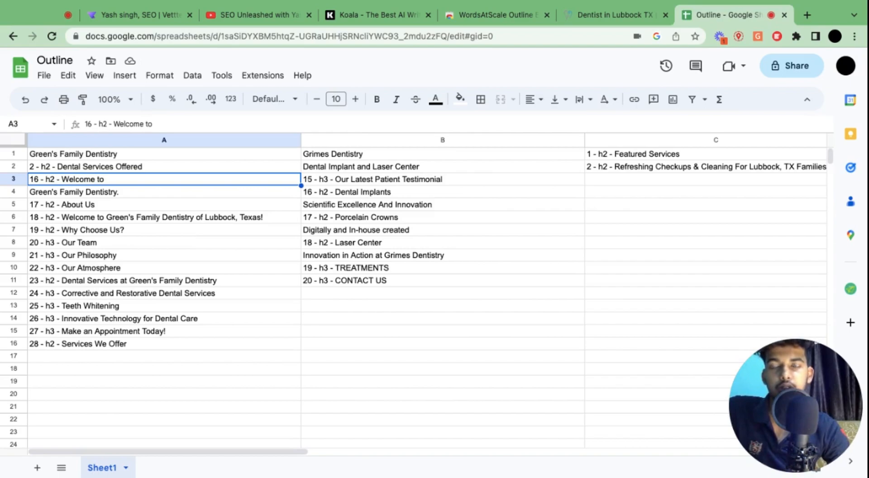
Review the h2 headings in column A from Dental Services Offered down to the Welcome to Green's Family Dentistry heading
click(144, 171)
click(144, 182)
click(144, 197)
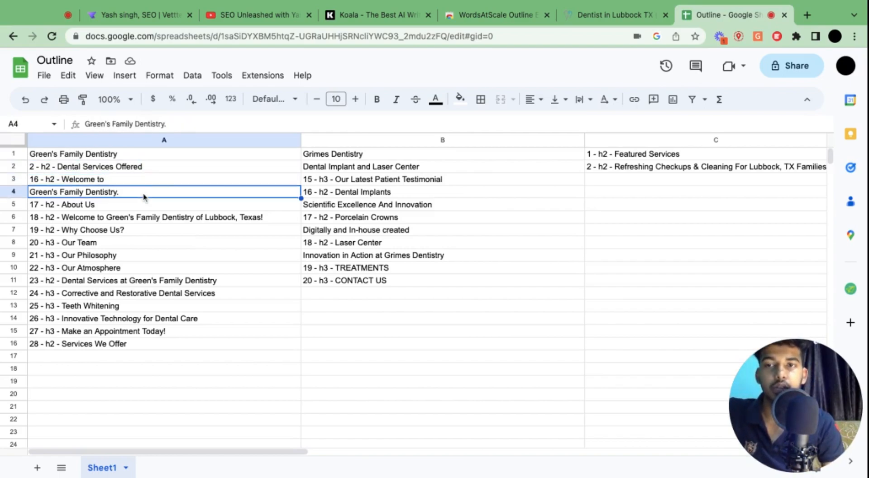
click(142, 205)
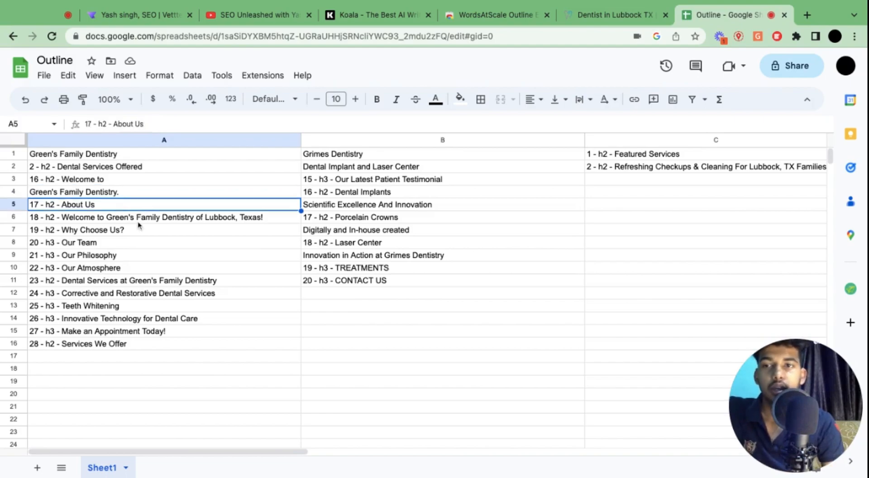
click(139, 220)
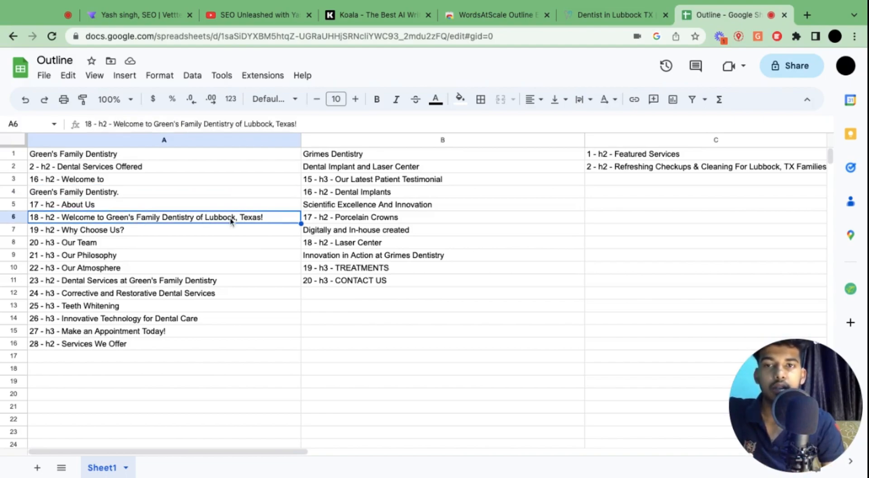
Review the column A headings from Welcome to Green's Family Dentistry of Lubbock, Texas! down to Our Atmosphere
double_click(184, 221)
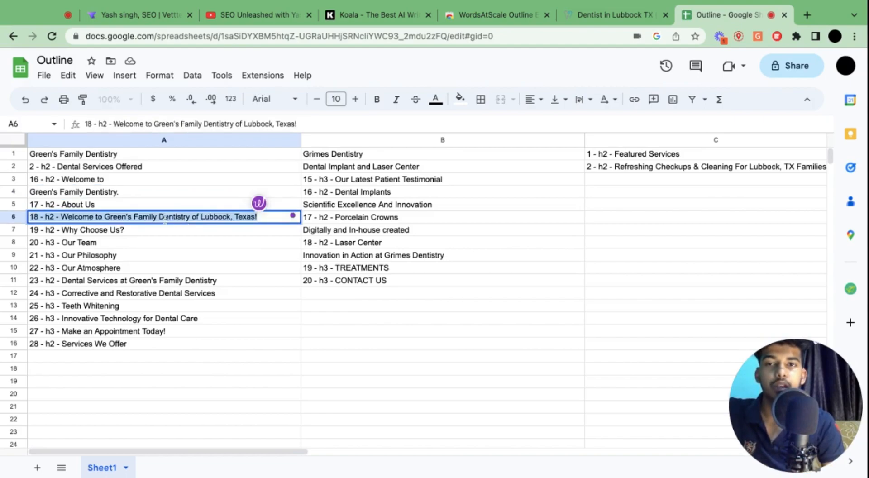
click(220, 235)
click(214, 247)
click(215, 254)
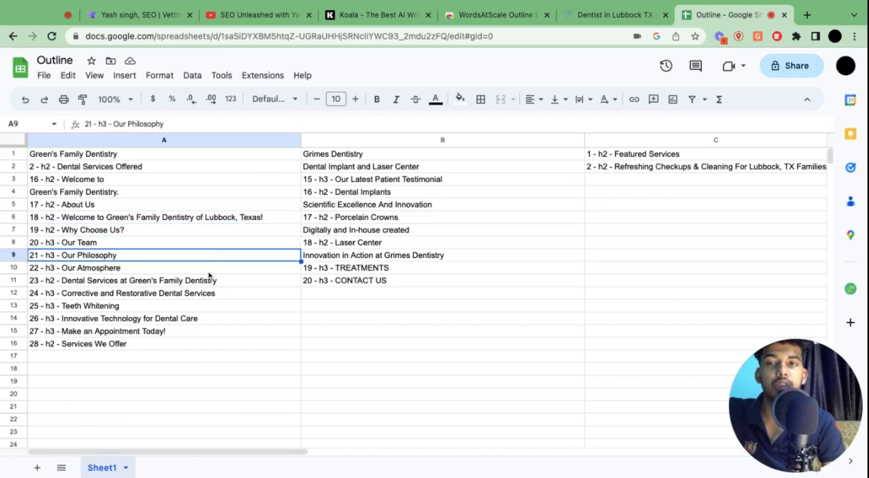
click(209, 271)
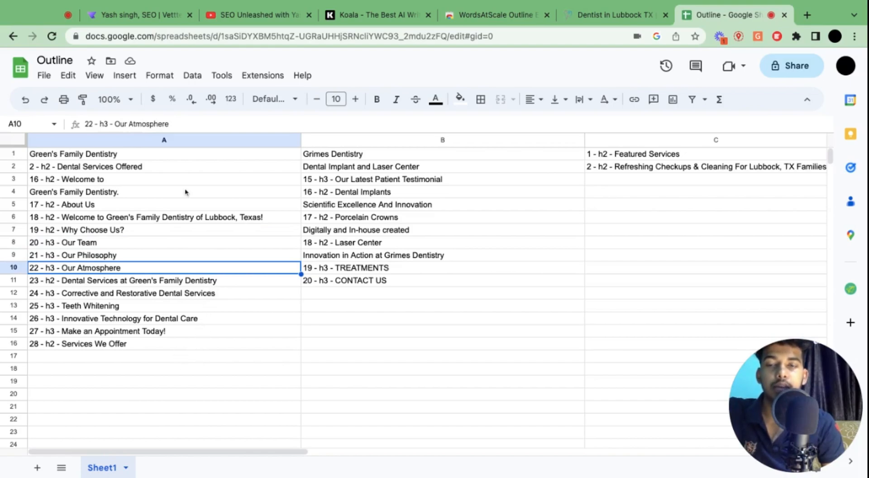
Switch to Koala, open KoalaWriter and look over its article settings
click(333, 12)
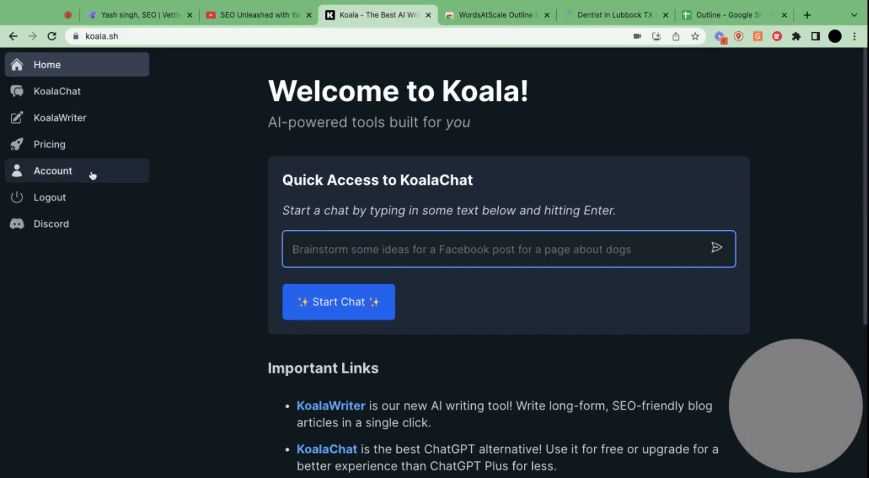
click(80, 120)
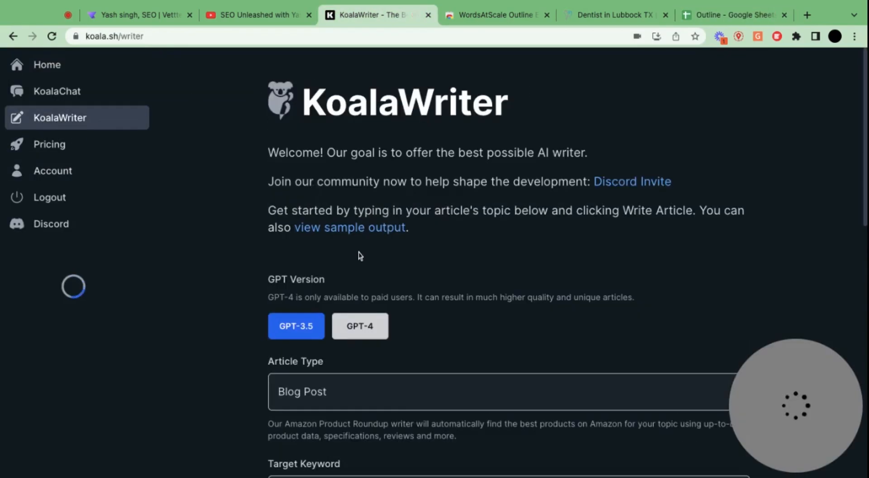
scroll(360, 256, down, 4)
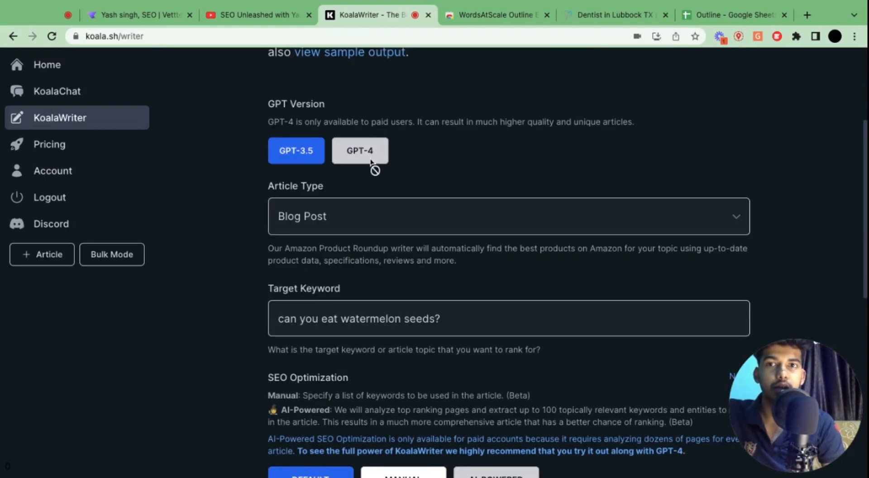
scroll(372, 163, up, 4)
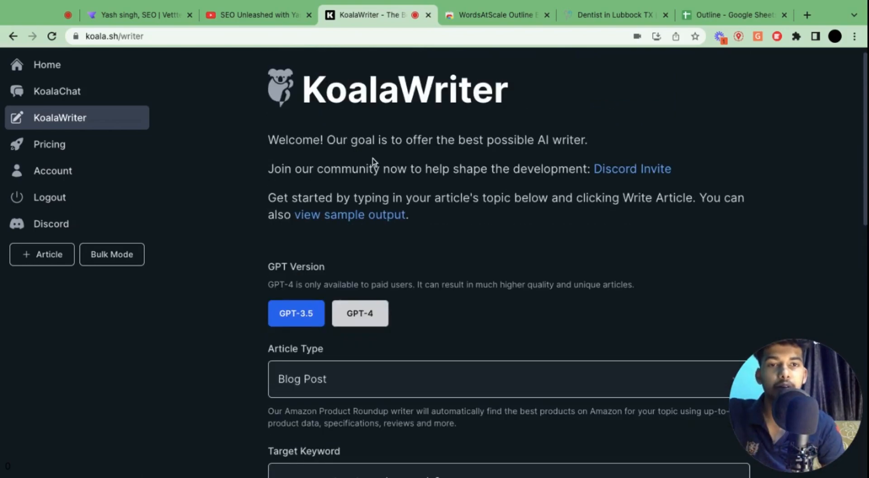
scroll(372, 161, down, 5)
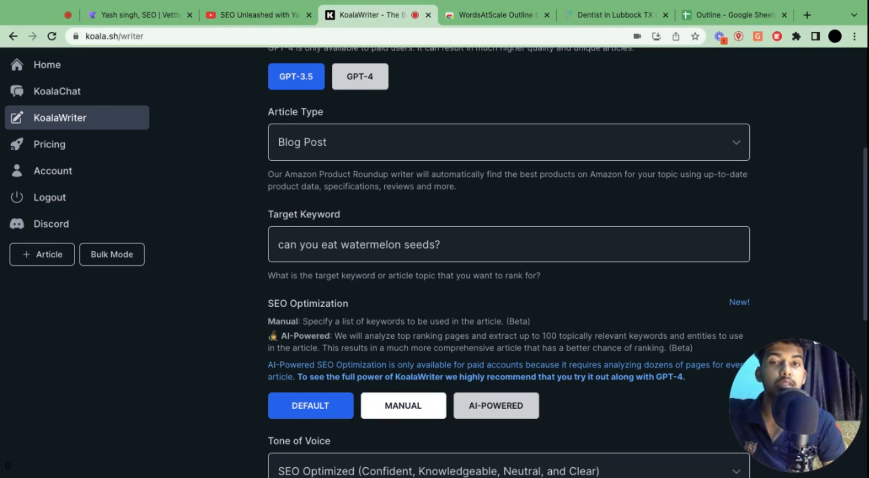
Replace the sample target keyword with "Dentist in Lubbock, TX"
triple_click(406, 245)
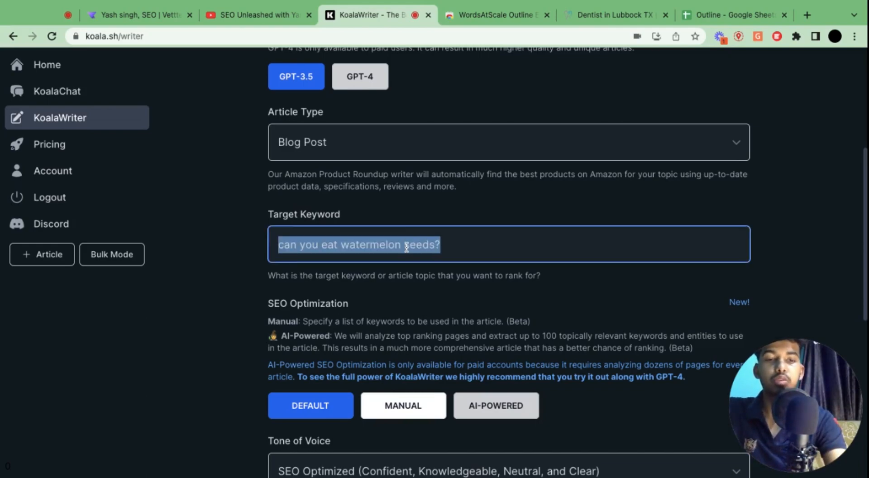
key(BackSpace)
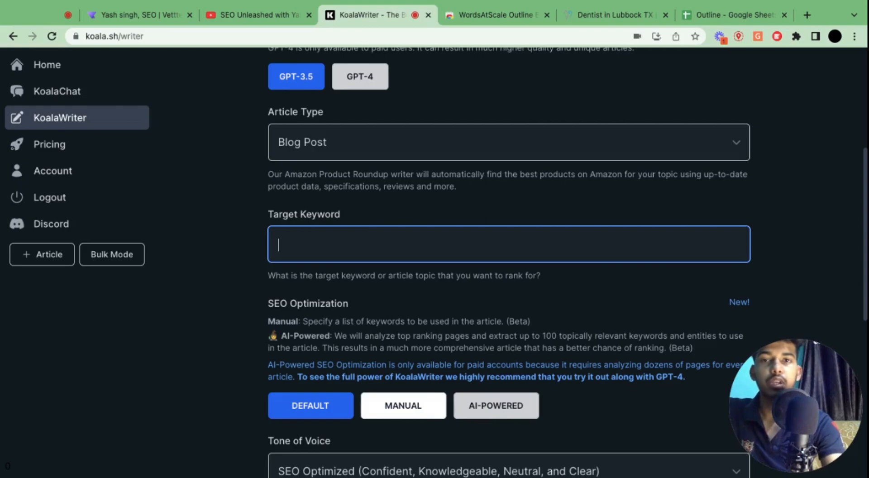
text(Dent)
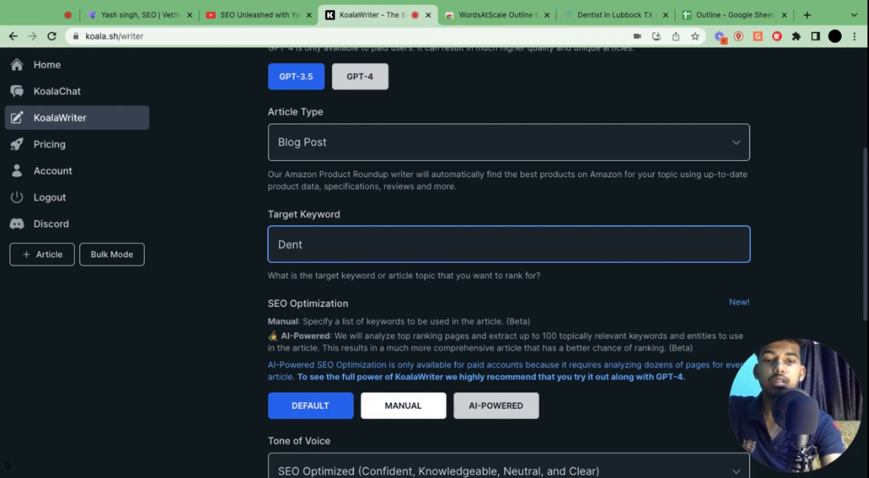
text(ist in Lubbock)
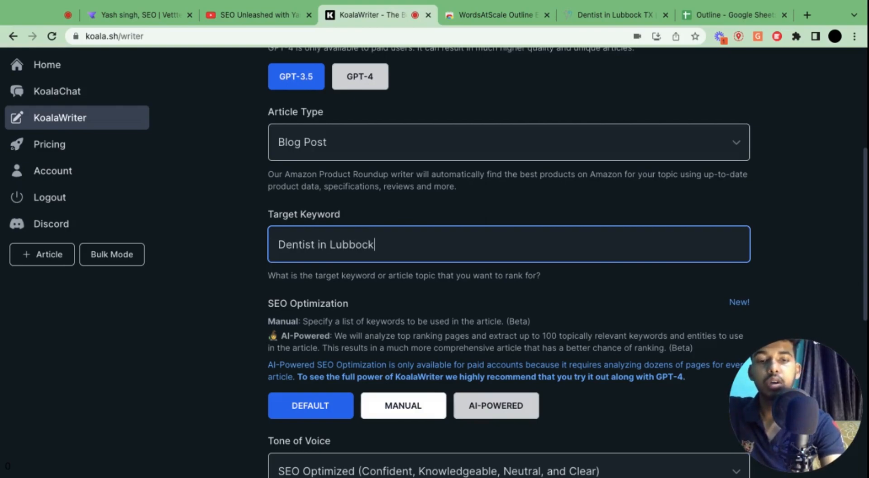
text(, Tx)
key(BackSpace)
text(X)
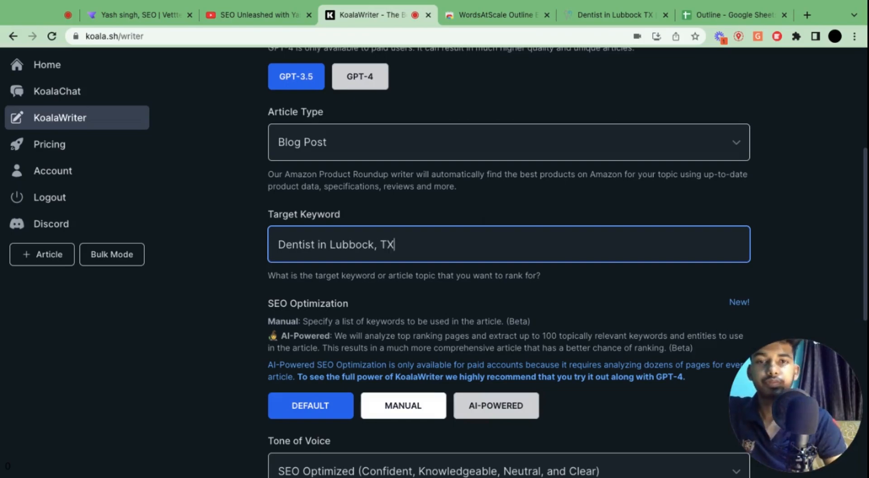
Set the article's point of view to First Person Plural (we, us, our, ours)
scroll(419, 235, down, 5)
scroll(380, 194, down, 2)
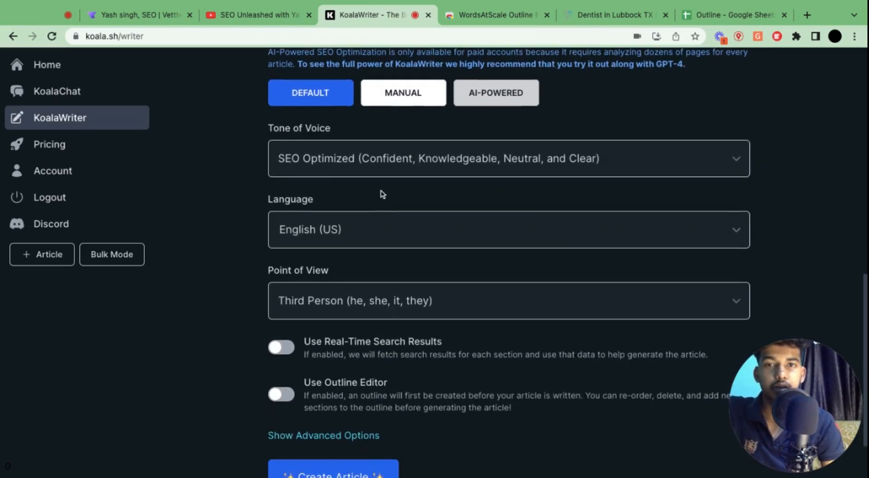
click(429, 310)
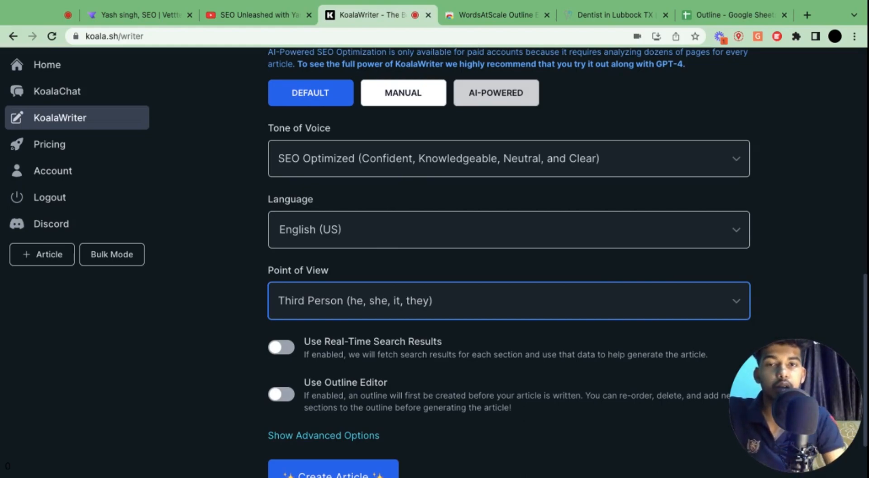
click(375, 293)
Enable real-time search results and the outline editor, and generate the article outline
scroll(374, 296, down, 2)
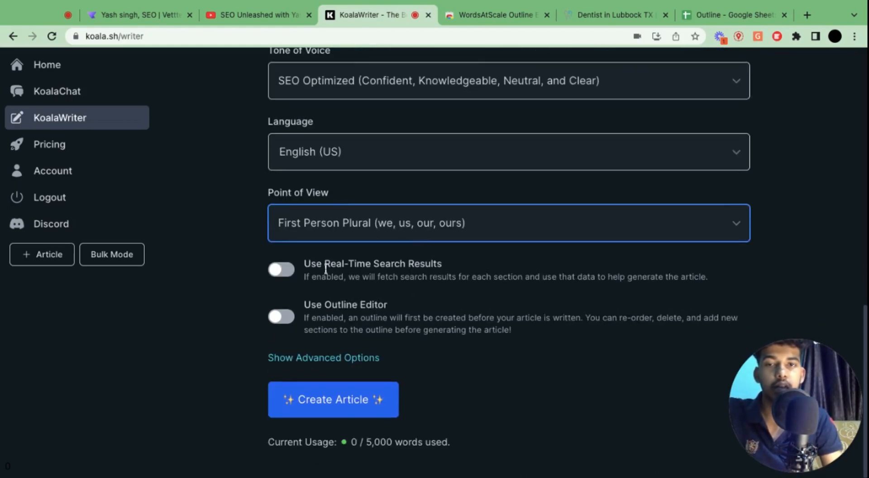
click(290, 275)
scroll(316, 290, down, 1)
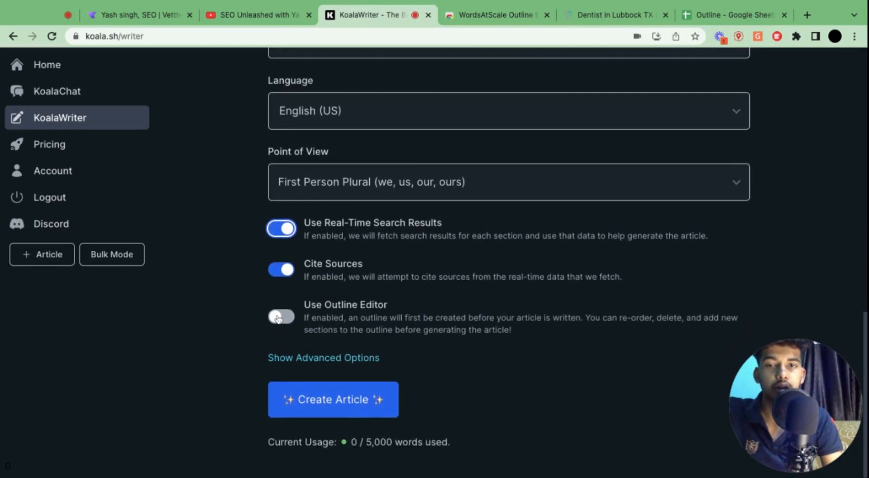
click(282, 317)
click(338, 391)
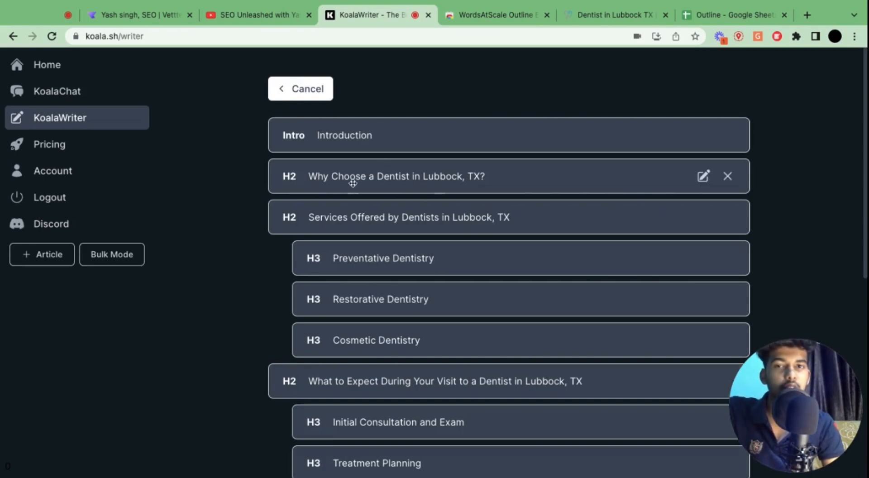
Review the generated outline from Introduction to Conclusion, and cancel it to return to the article settings
scroll(453, 159, down, 2)
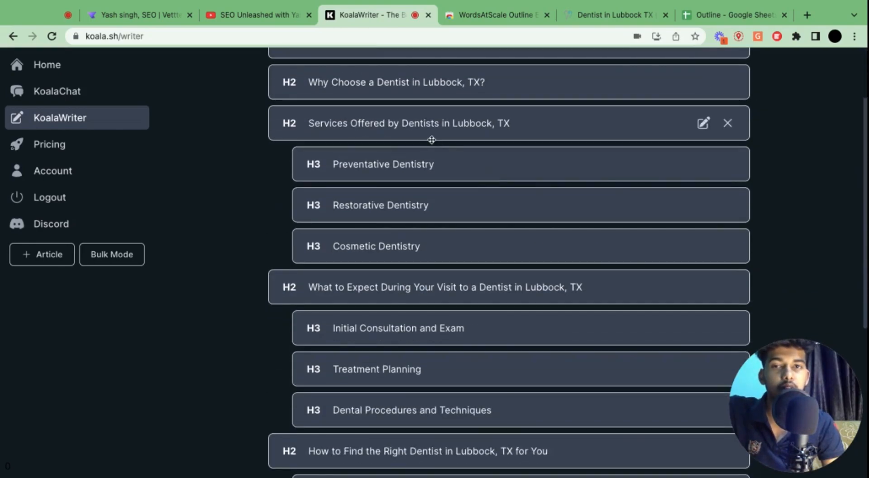
scroll(441, 190, down, 2)
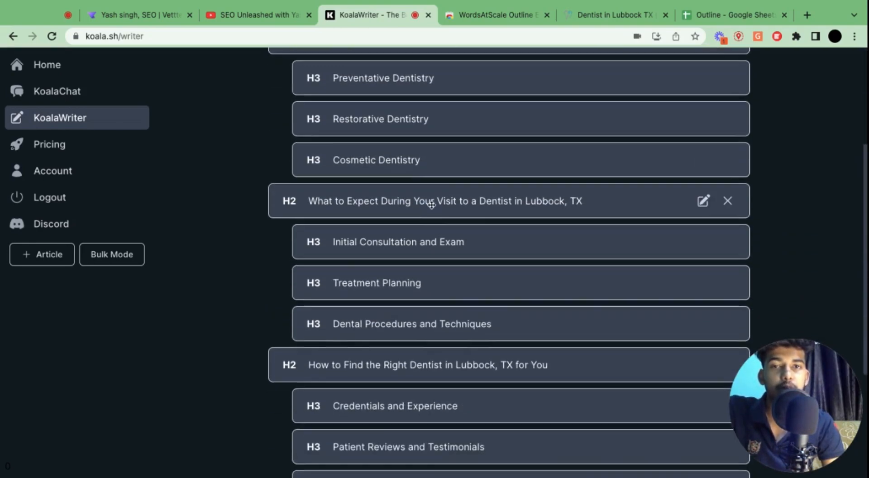
scroll(427, 272, down, 4)
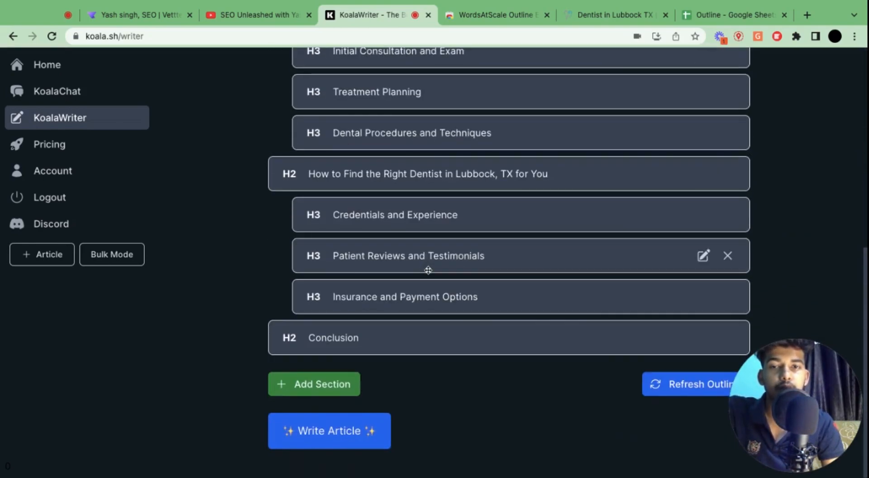
scroll(426, 242, up, 8)
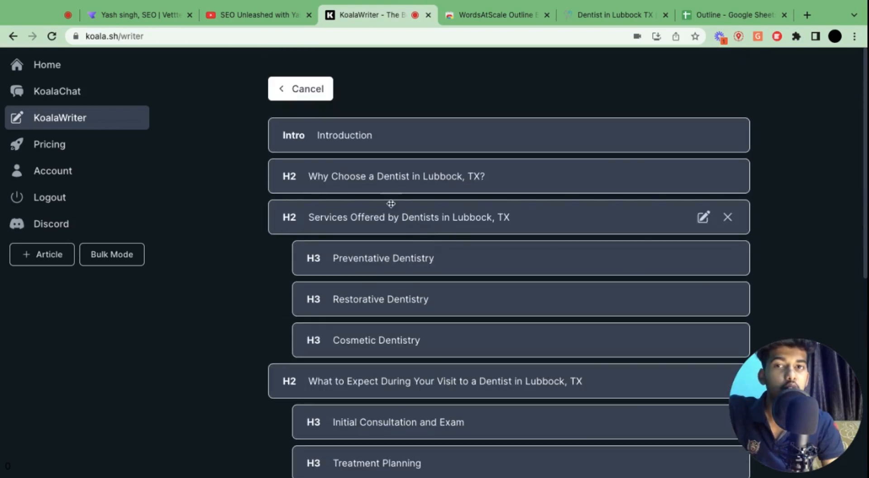
click(308, 88)
Set the advanced Outline Prompt to "Act as a dentist in Lubbock, TX working for ABC Dental and write the content for our website's city page."
scroll(330, 272, down, 10)
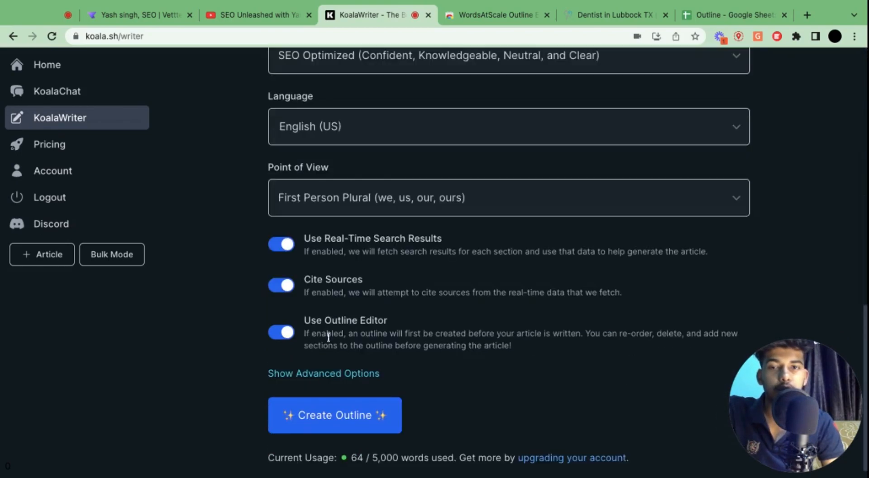
click(331, 371)
scroll(342, 317, down, 5)
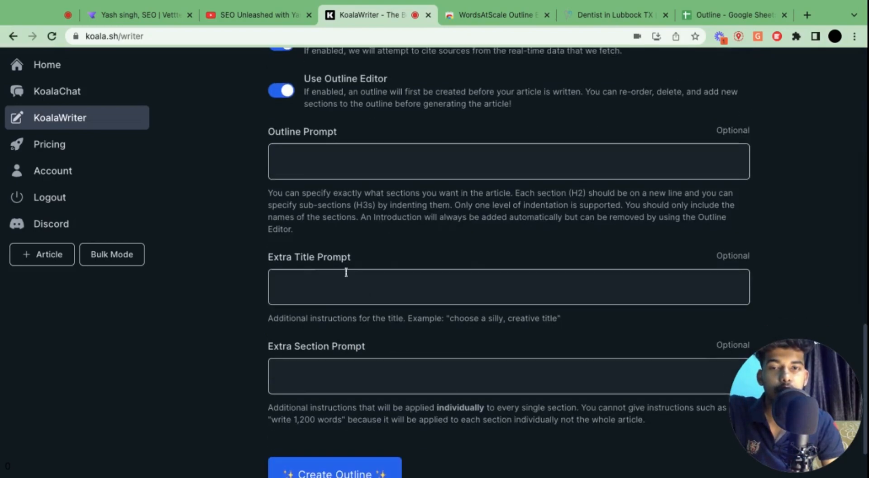
click(340, 173)
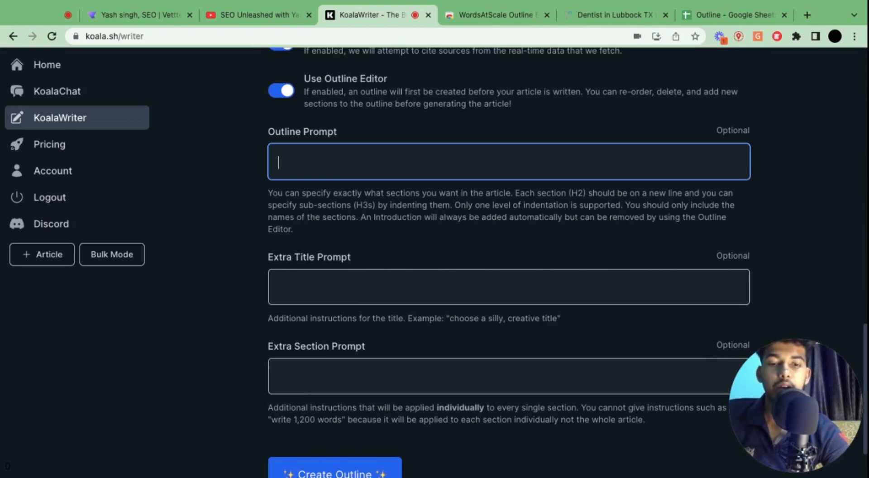
text(Act a)
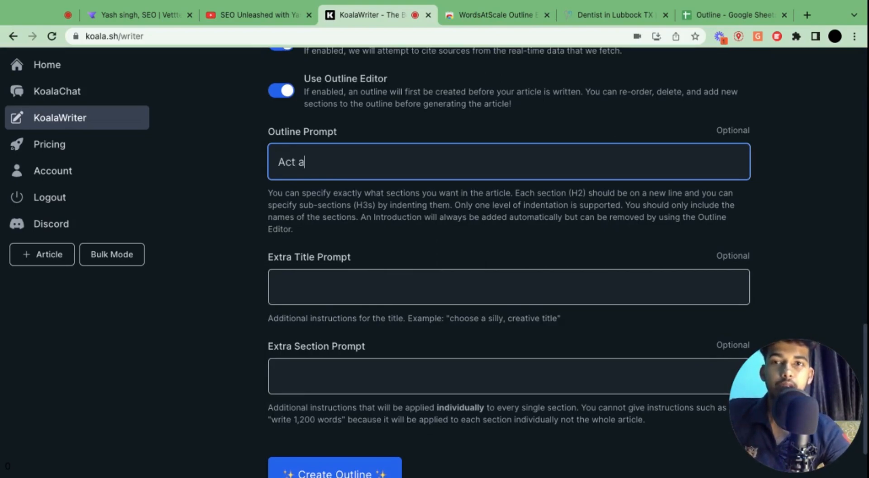
text(s a dentist in)
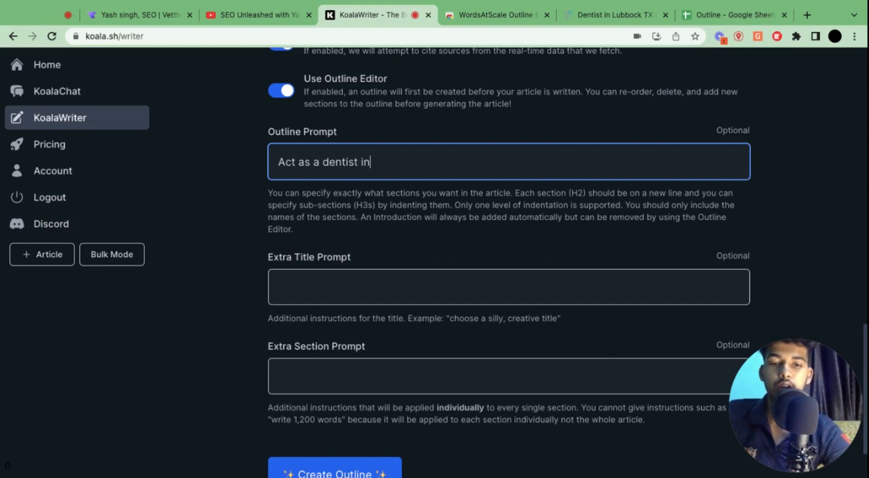
text( Lubbock, T)
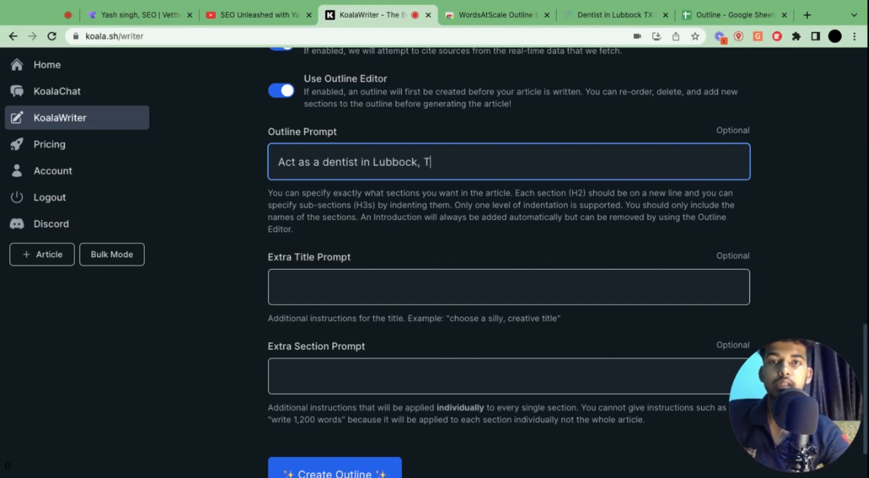
text(X working fo)
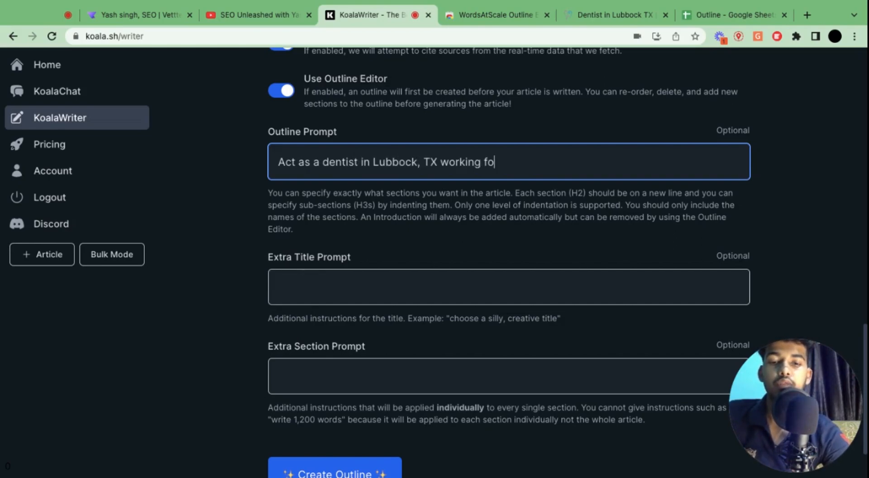
text(r ABC Dent)
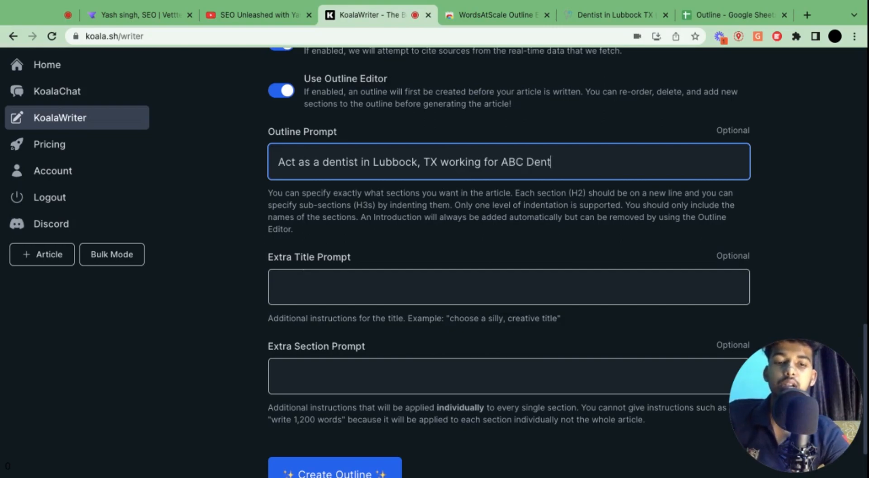
text(al and write )
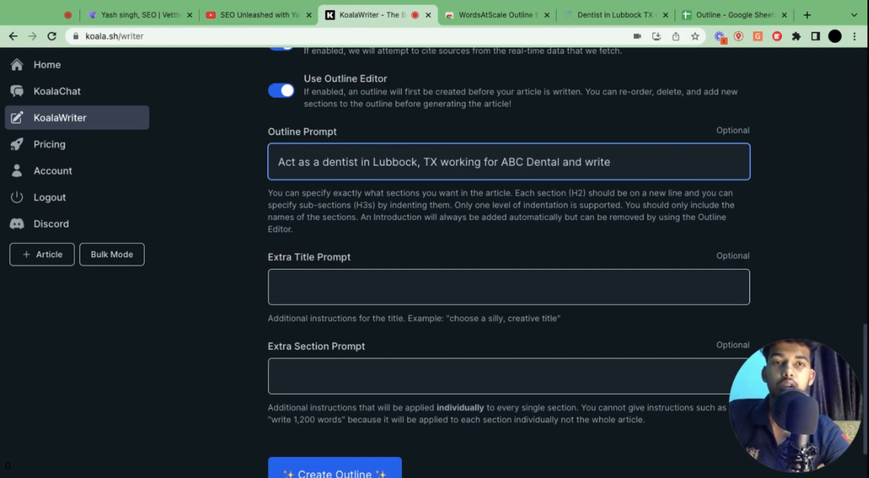
text(thecont)
key(BackSpace)
key(BackSpace)
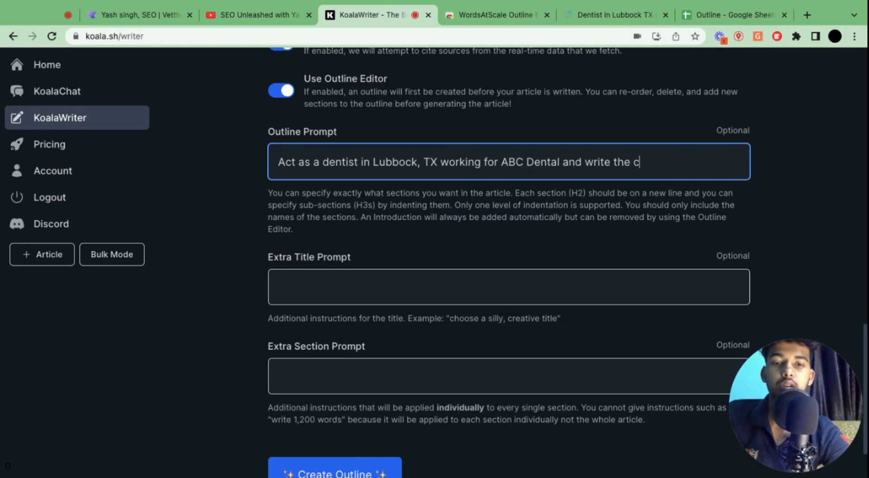
text(ontent for o)
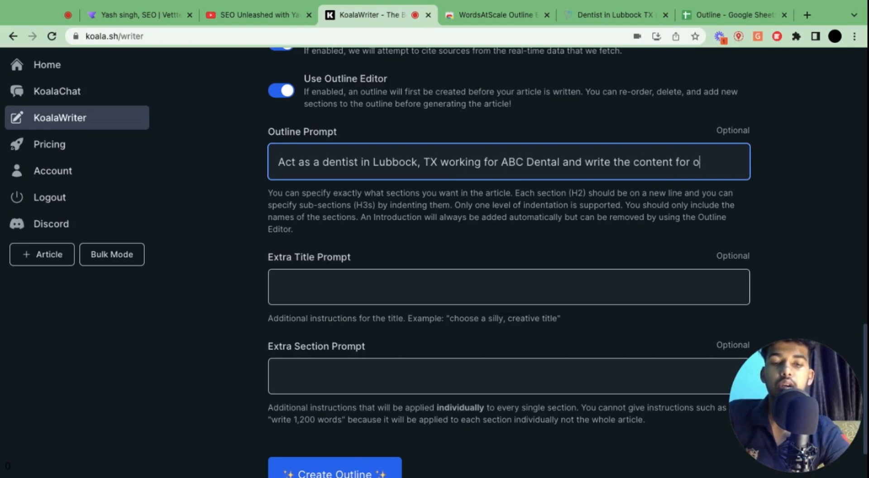
text(ur website's cit)
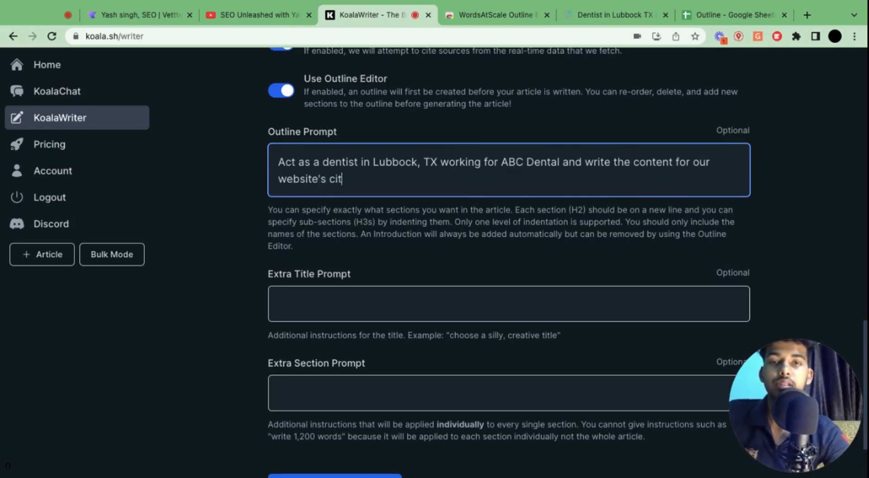
text(y page.)
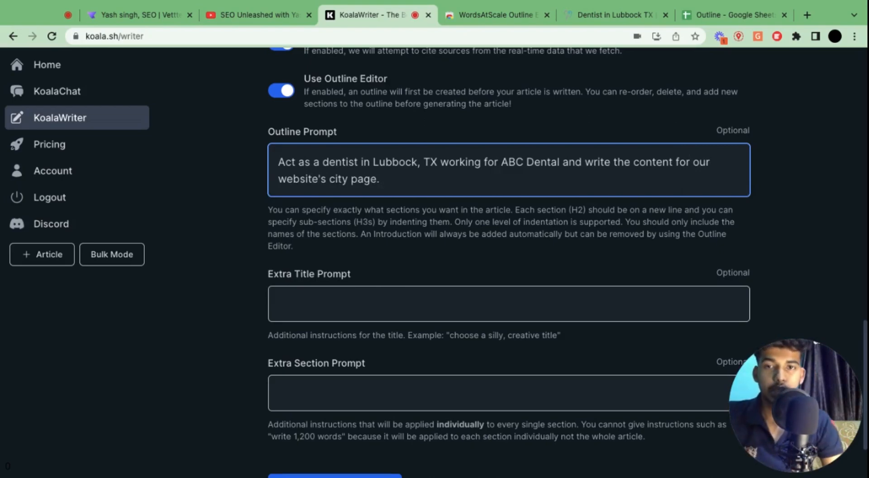
Generate a new article outline and remove its "Working as a Dentist in Lubbock, TX" section
scroll(374, 292, down, 2)
click(382, 398)
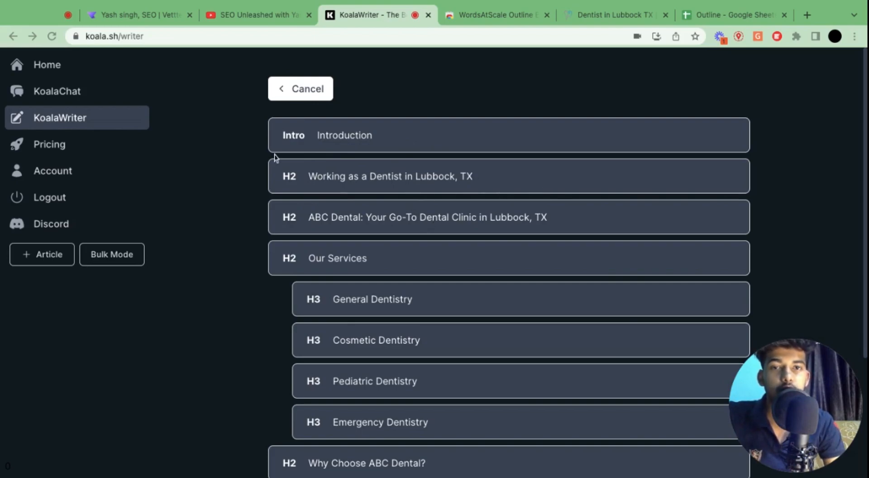
click(727, 177)
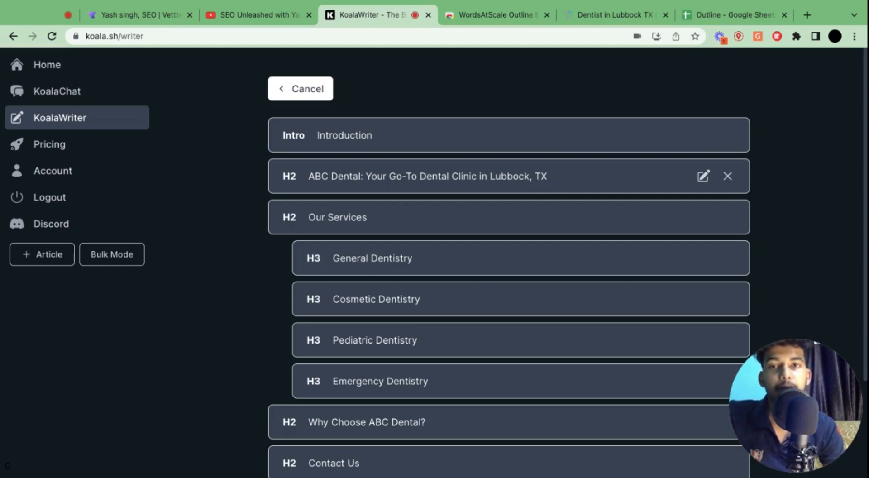
scroll(359, 91, down, 3)
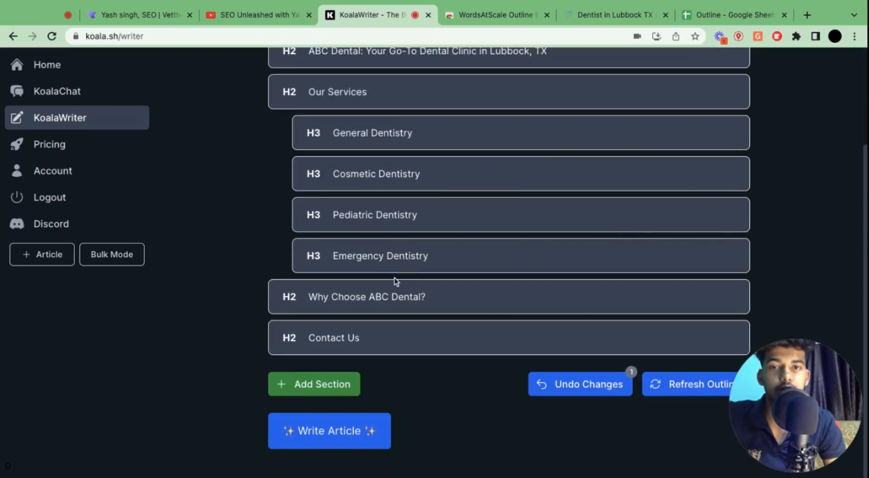
scroll(380, 332, up, 3)
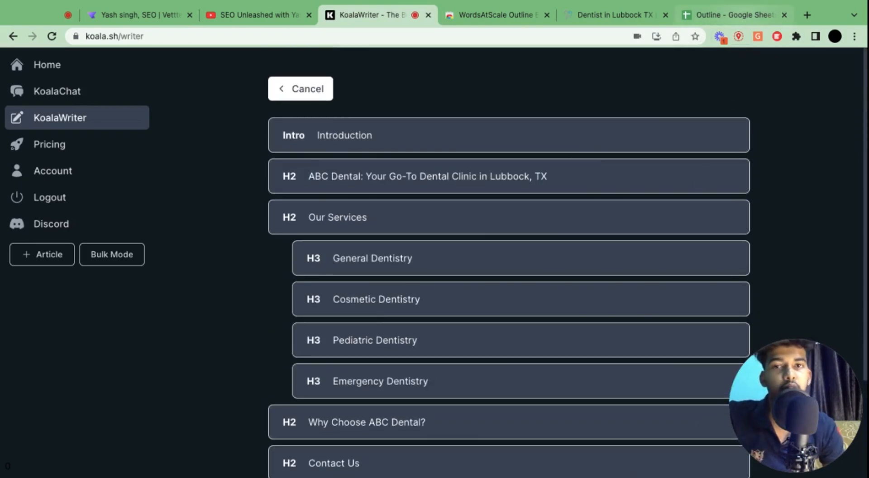
scroll(567, 160, down, 3)
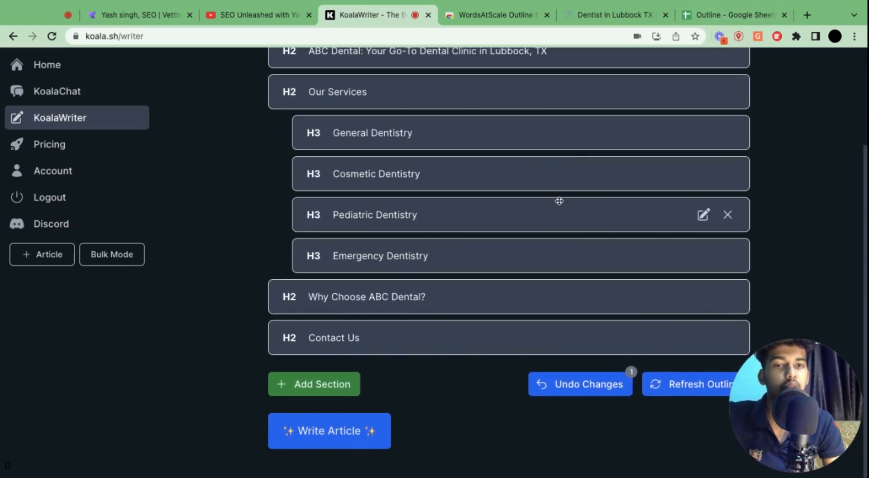
scroll(559, 199, up, 3)
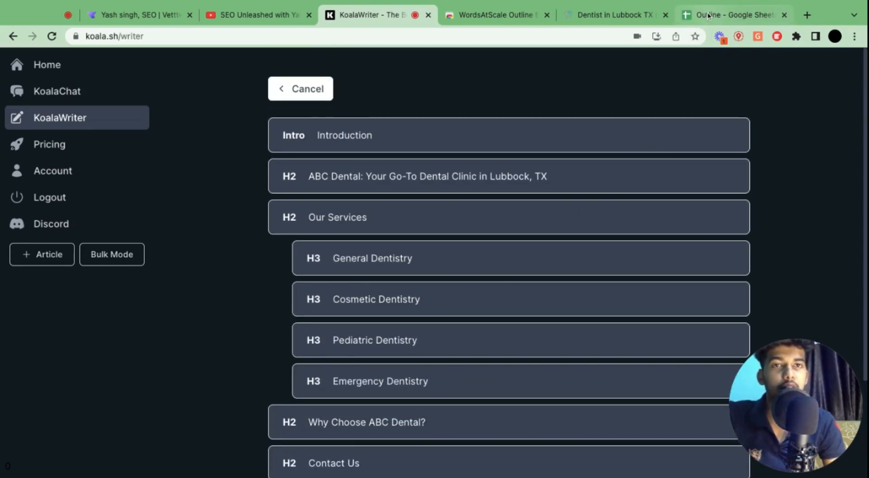
Switch to the Outline sheet in Google Sheets and review the competitor headings, including the team, appointment and contact sections
drag(708, 17, 423, 20)
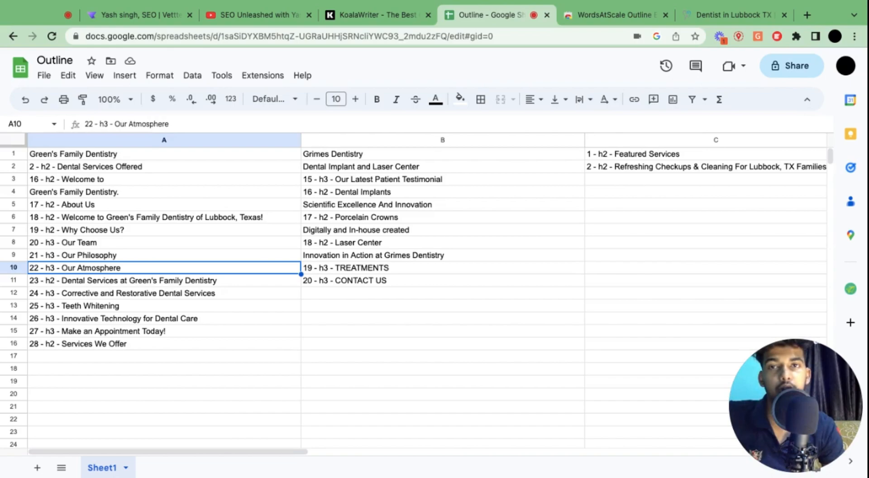
click(156, 168)
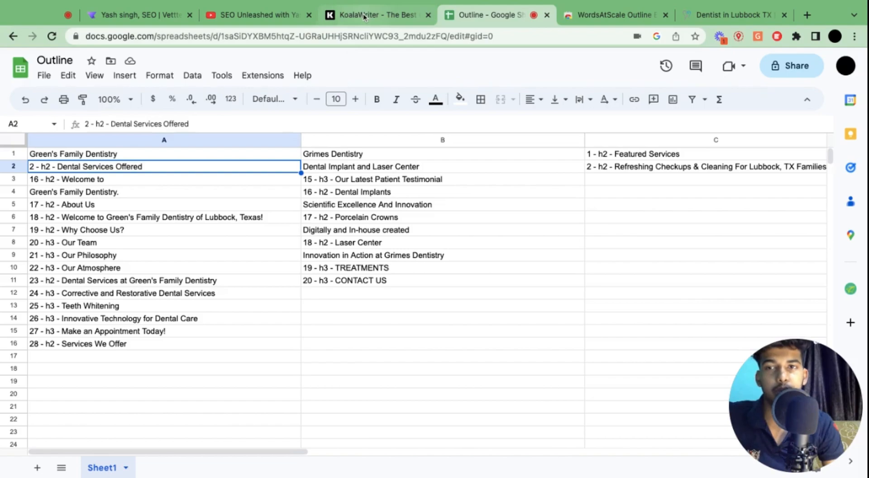
click(129, 247)
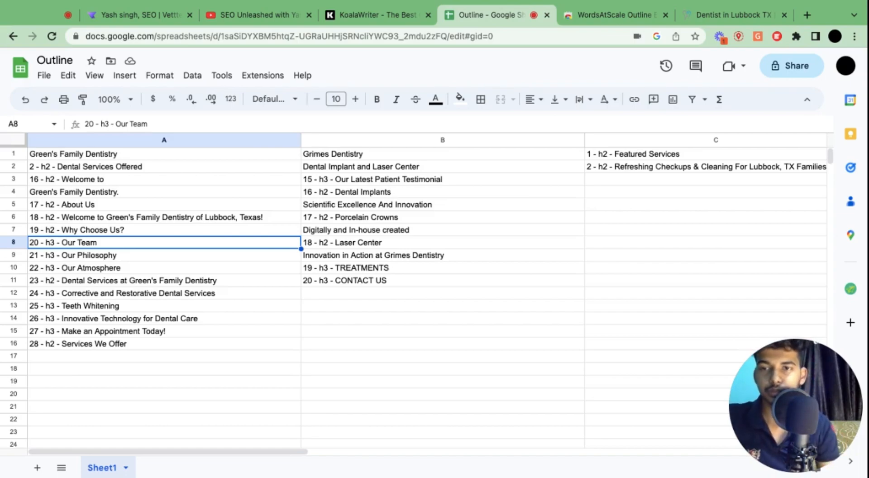
click(159, 334)
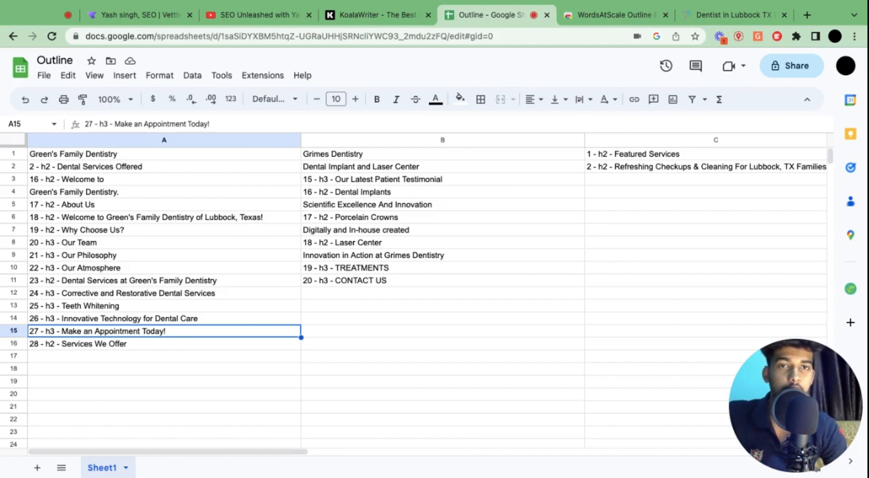
click(392, 281)
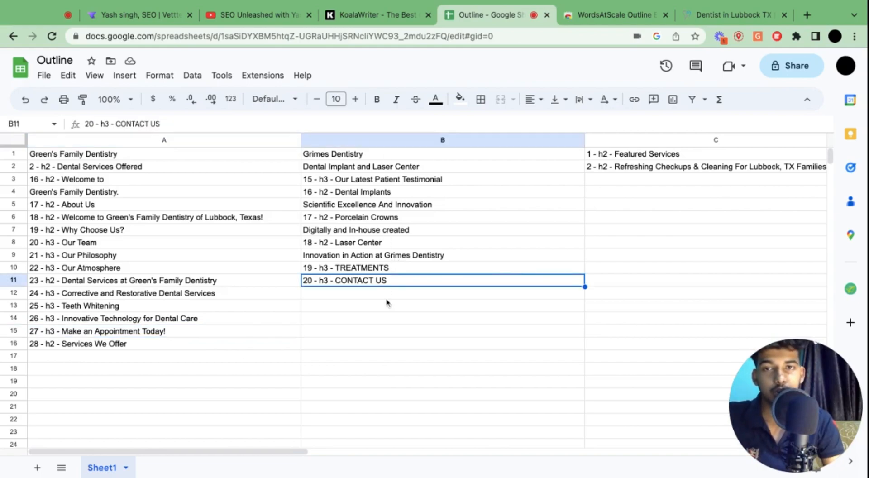
Return to KoalaWriter and rename the outline's "Contact Us" section to "Make an appointment today!", saving the change
click(366, 22)
scroll(411, 210, down, 3)
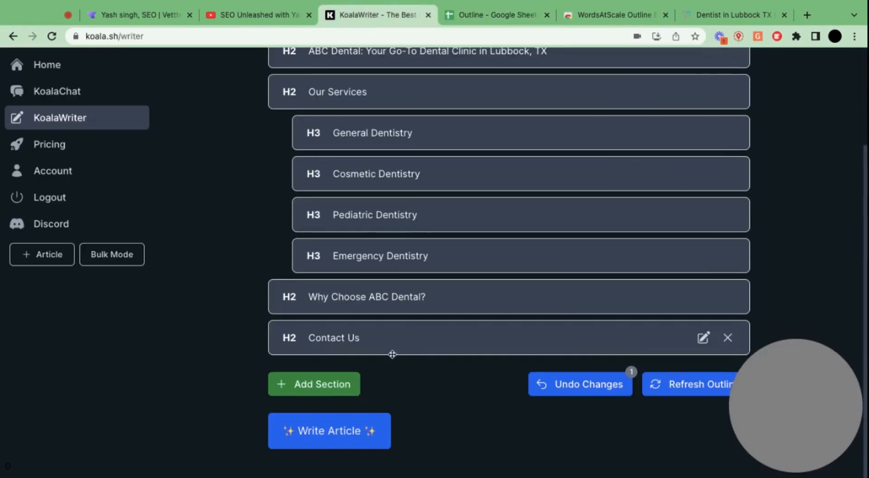
click(704, 337)
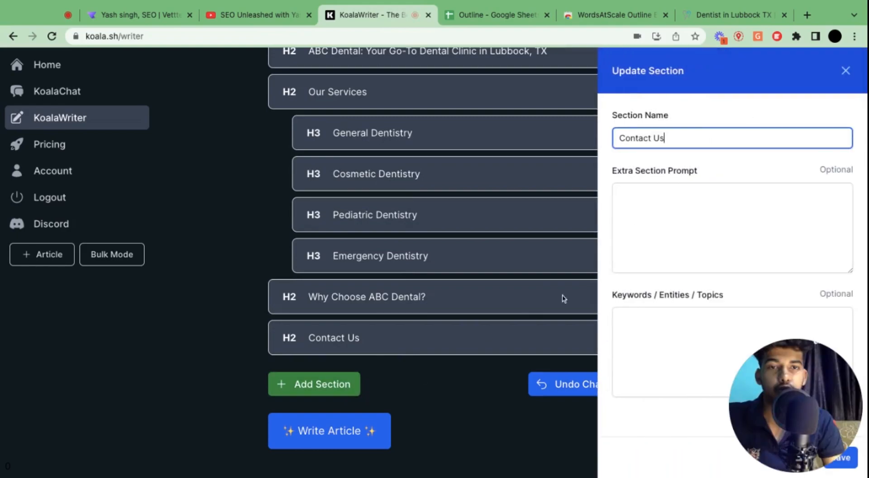
key(ctrl+a)
text(Mak)
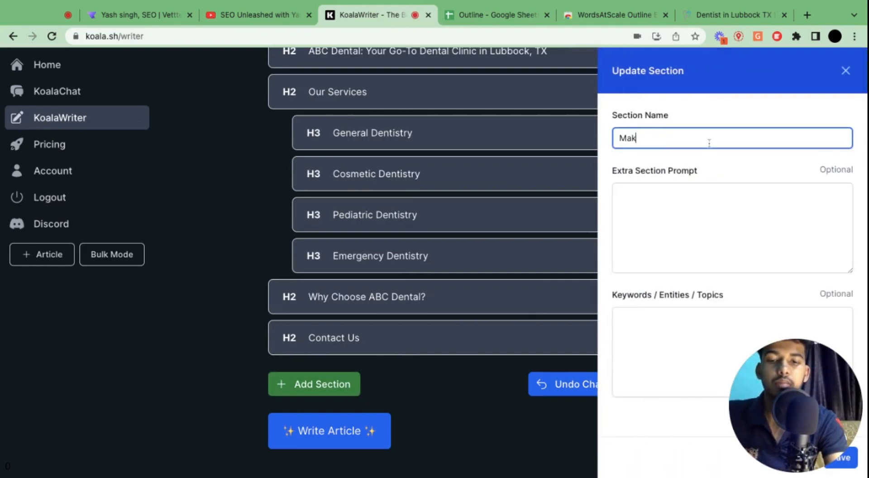
text(e an appoint)
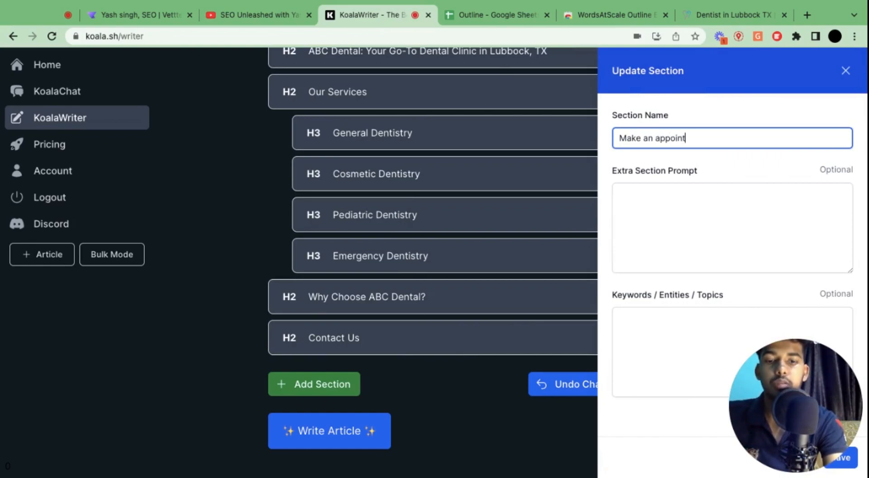
text(ment today!)
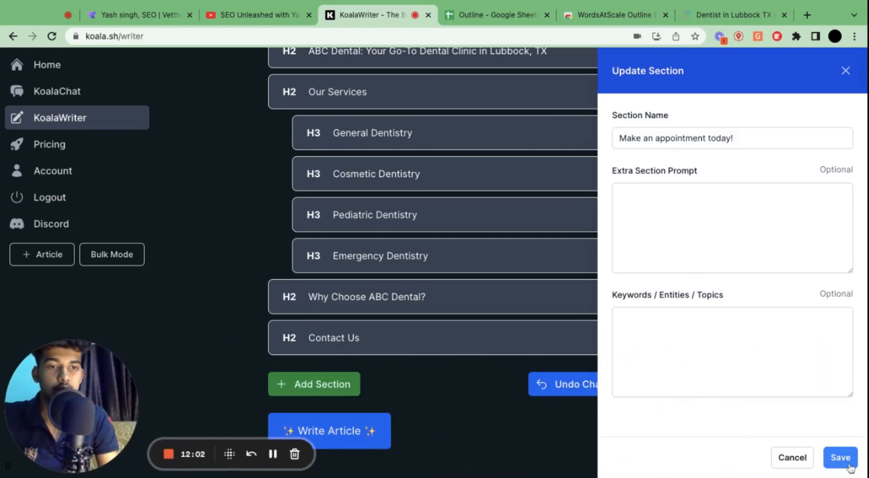
click(834, 458)
Check the edited outline and write the article from it
scroll(585, 322, up, 3)
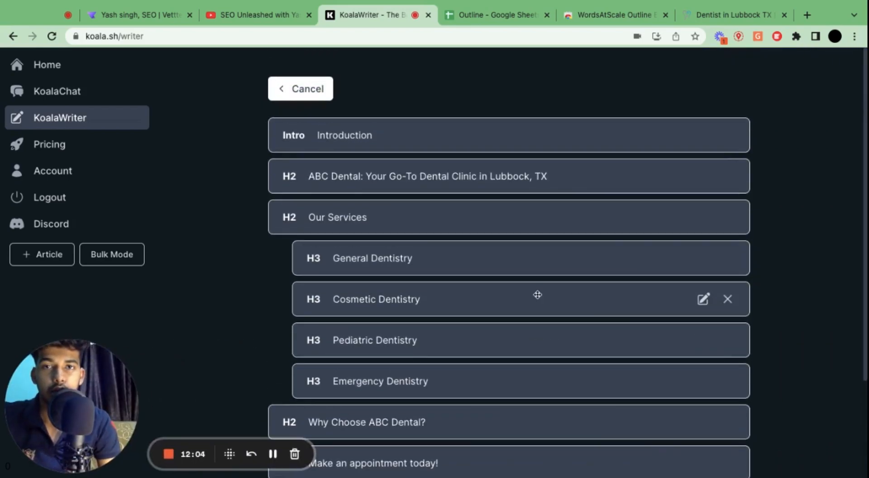
scroll(537, 295, down, 3)
click(346, 431)
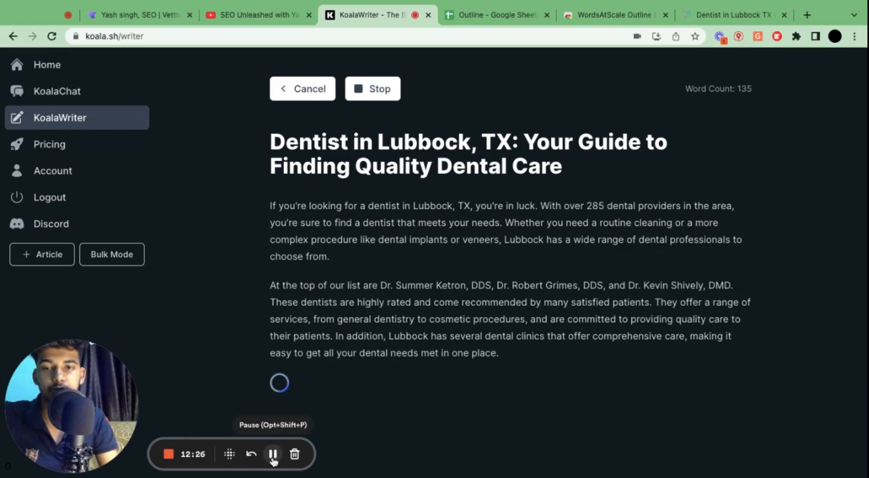
click(273, 458)
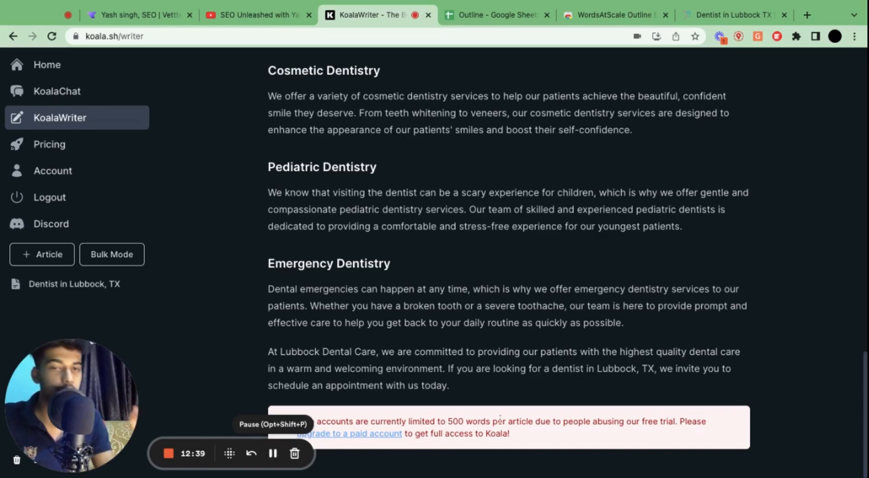
Examine the generated article from its title and introduction through "Our Services" to the Emergency Dentistry section
scroll(412, 333, up, 5)
scroll(413, 332, up, 5)
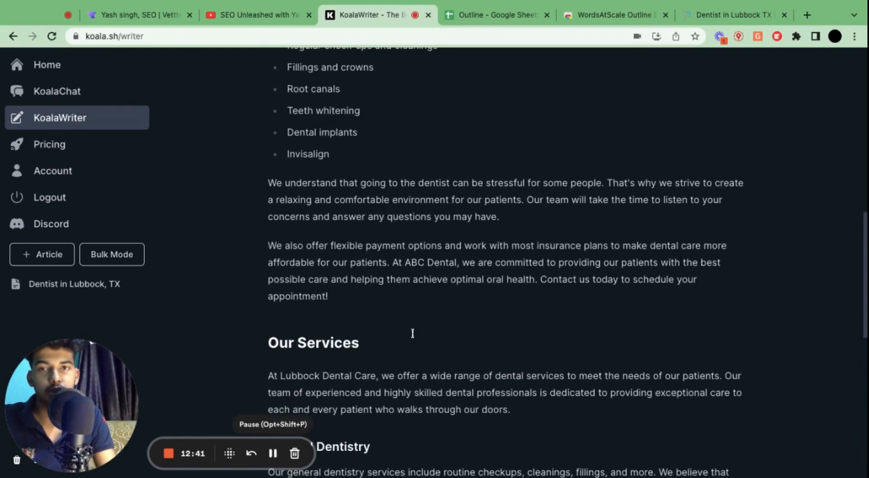
scroll(411, 334, down, 3)
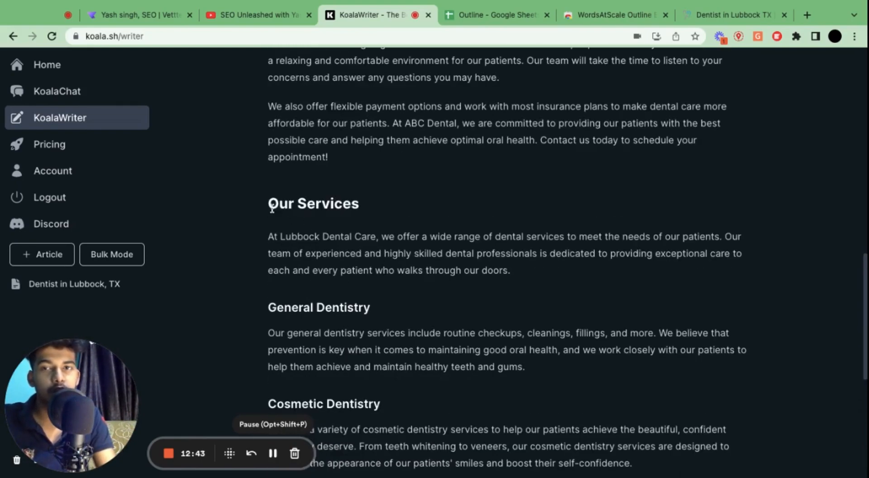
drag(272, 208, 360, 209)
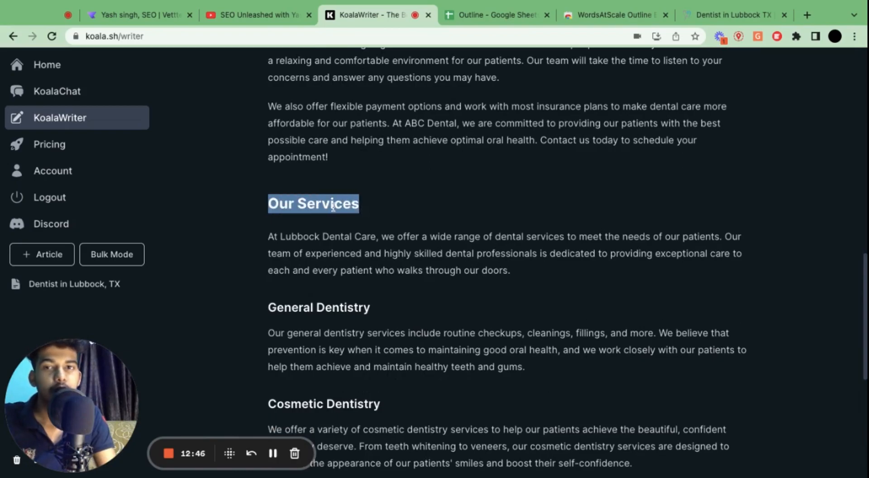
scroll(335, 196, up, 15)
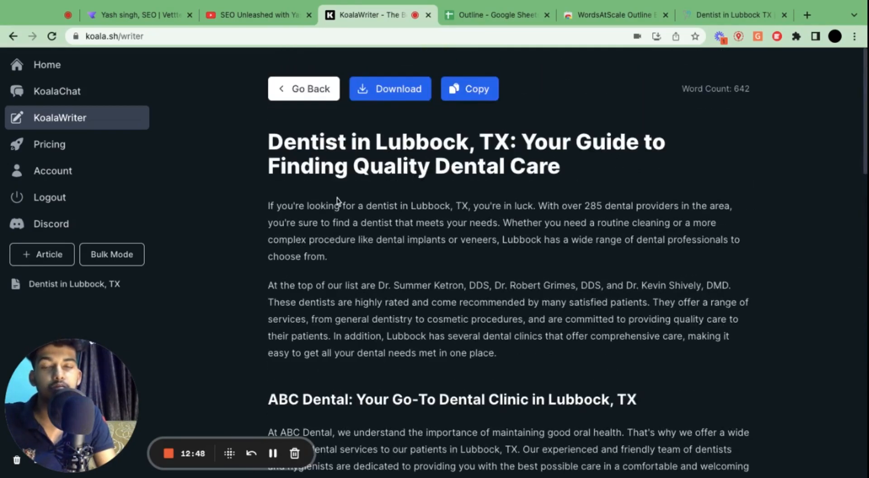
scroll(337, 200, down, 15)
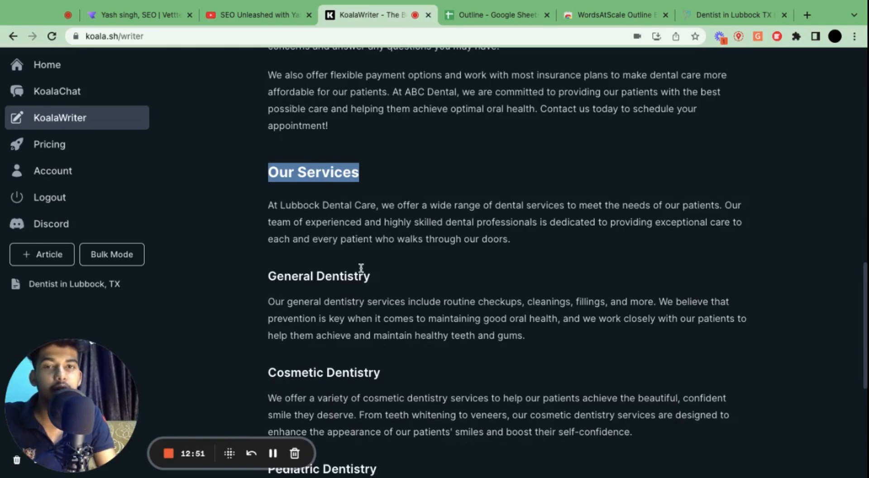
scroll(430, 265, down, 7)
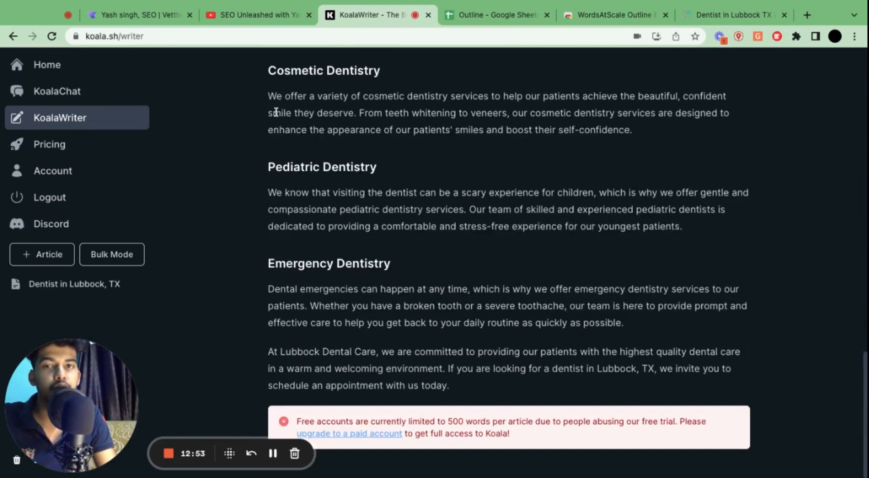
scroll(451, 353, up, 20)
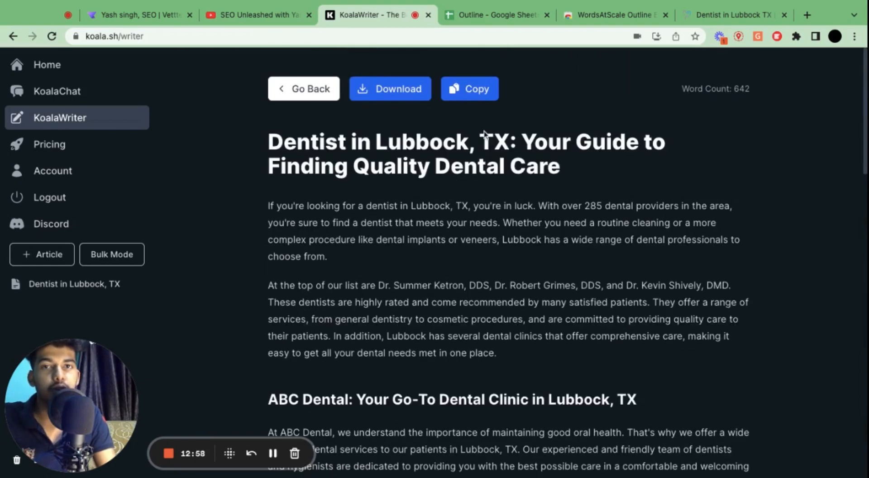
Go back to the outline and delete the Introduction, "ABC Dental: Your Go-To Dental Clinic" and "Our Services" sections
click(302, 93)
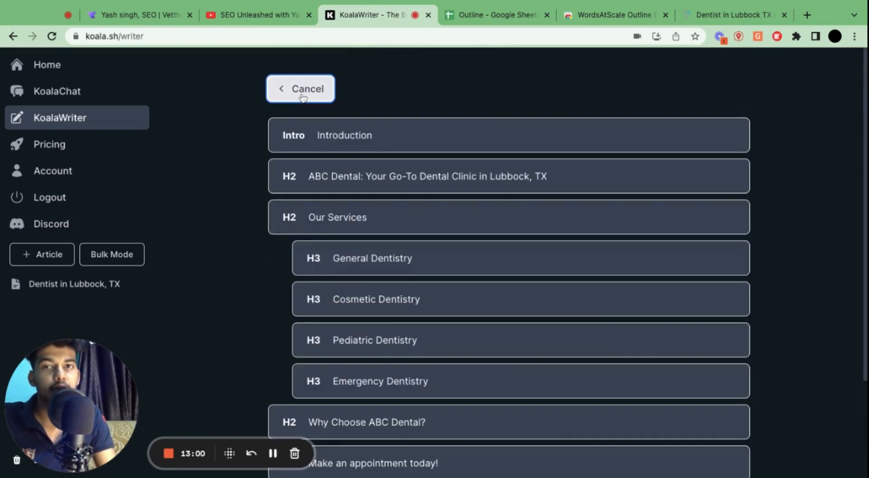
click(728, 137)
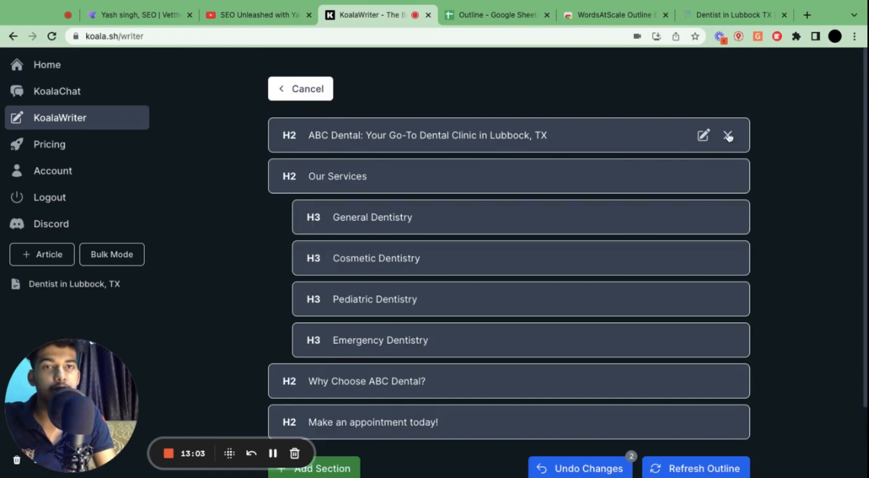
click(728, 136)
click(728, 137)
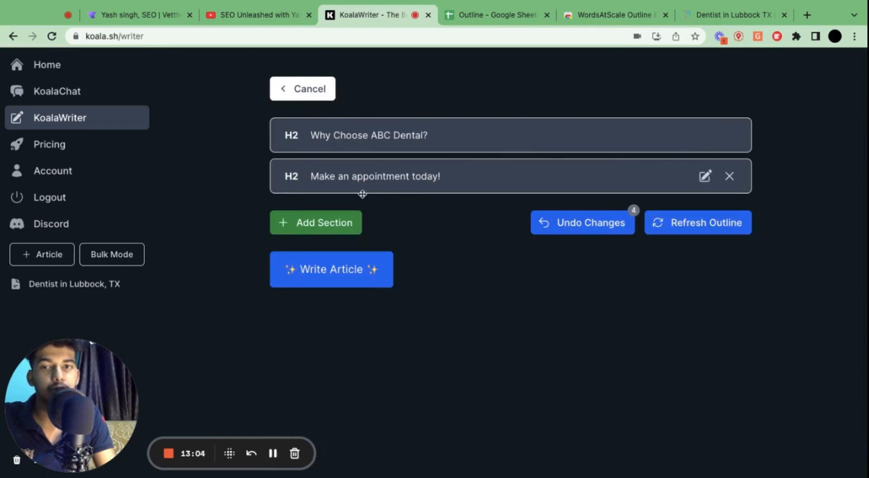
Write the article from the remaining "Why Choose ABC Dental?" and "Make an appointment today!" sections and look through the text
click(342, 283)
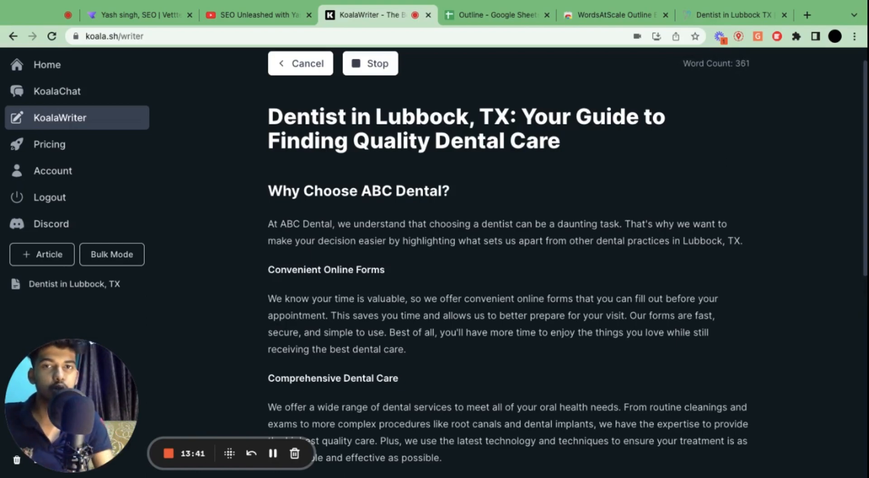
scroll(509, 262, down, 9)
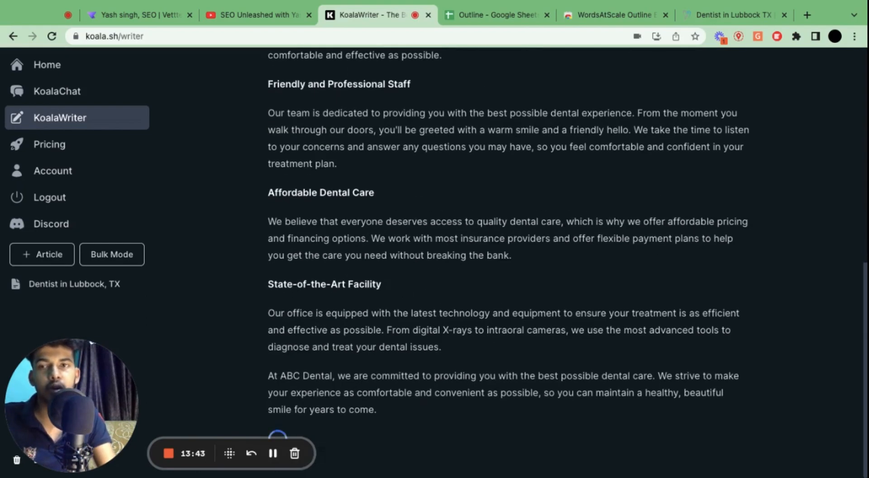
scroll(377, 313, up, 10)
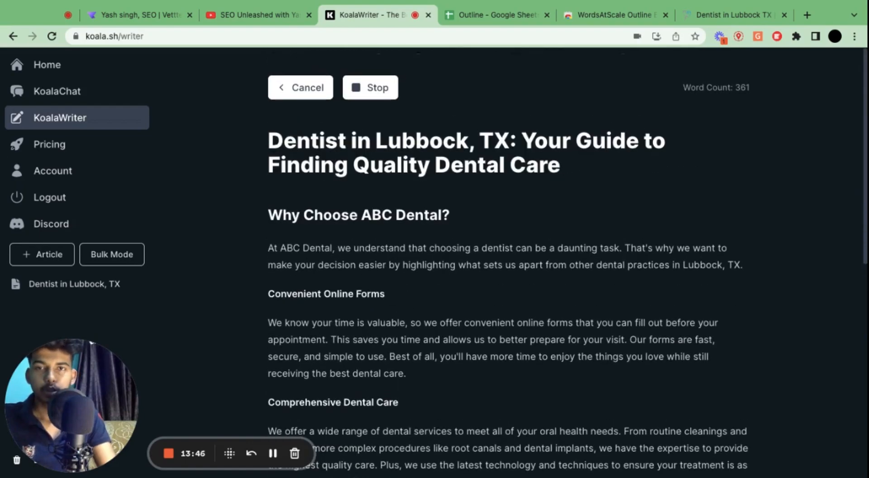